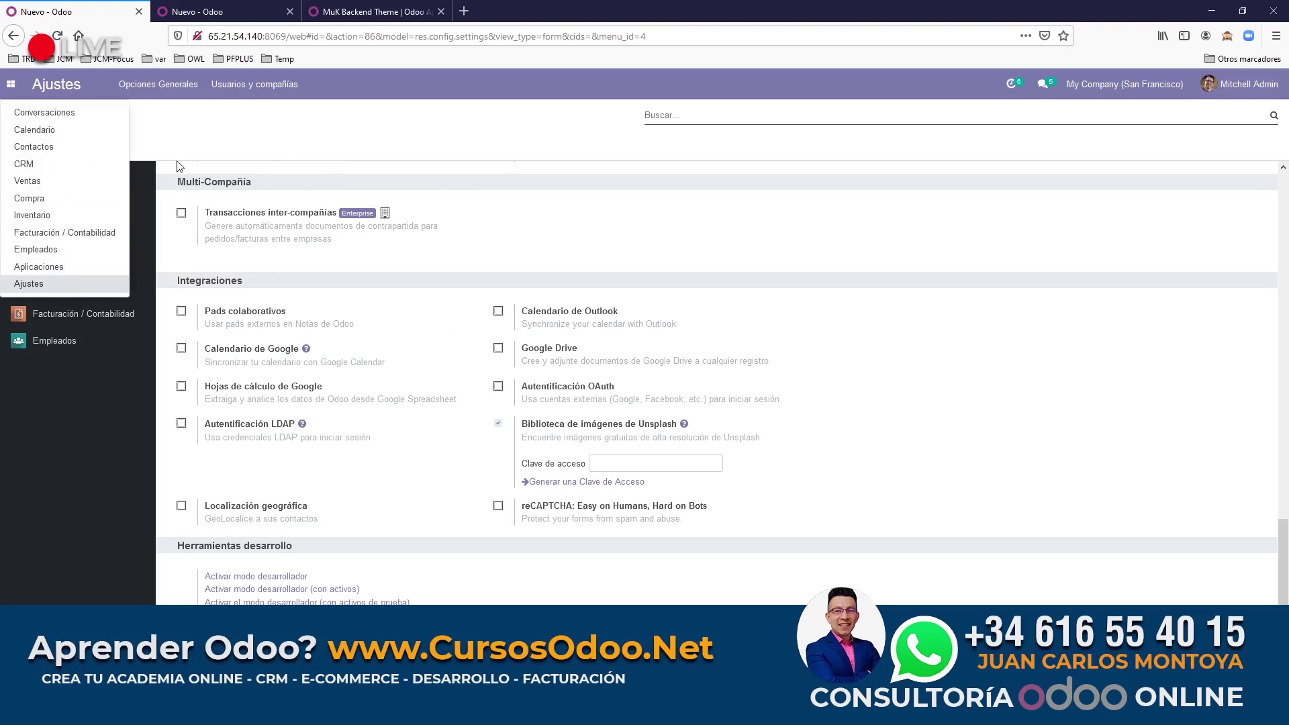
Switch to the themed Odoo instance and examine its apps menu and the Backend Theme section of the general settings.
click(195, 144)
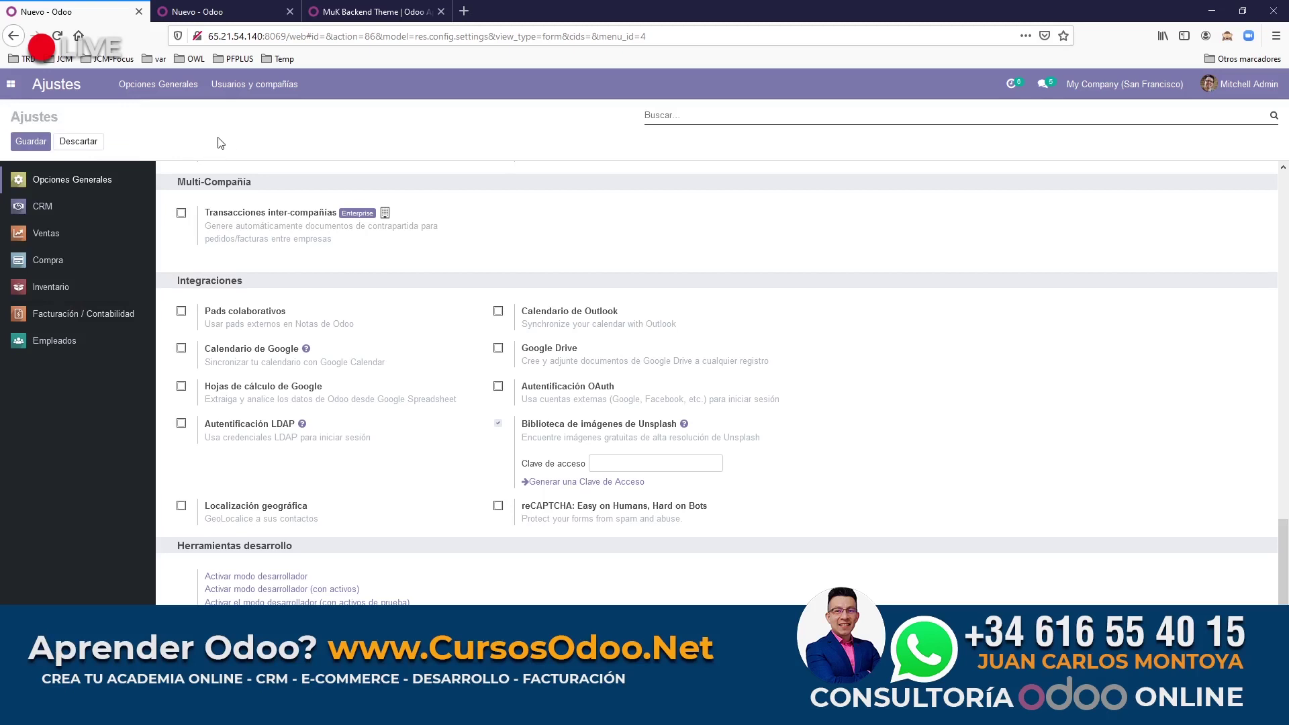
click(180, 9)
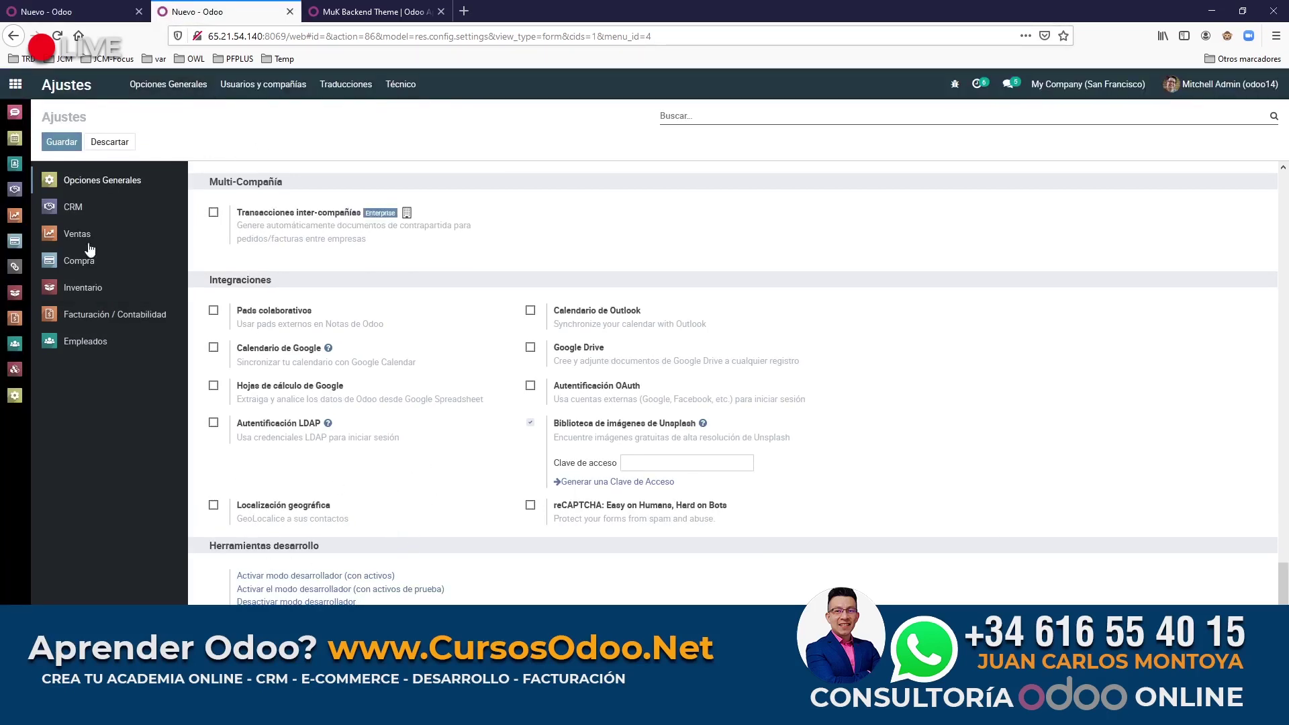
click(15, 84)
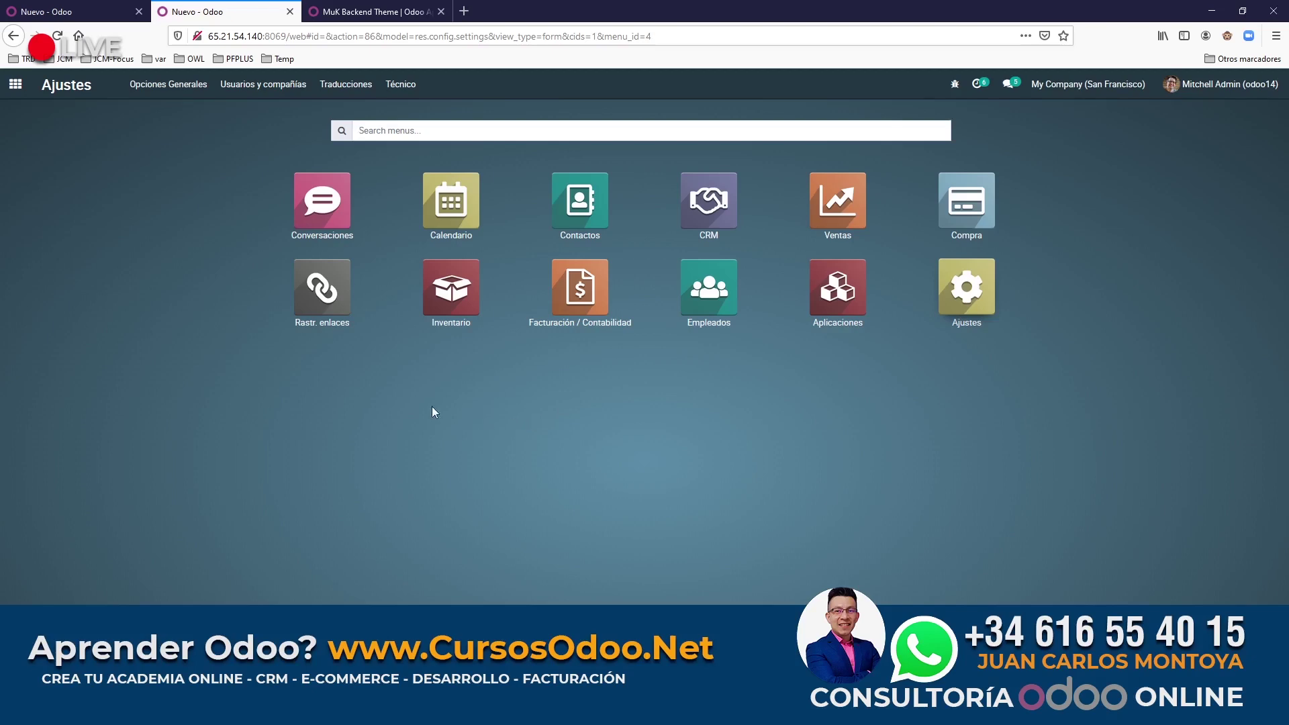
click(15, 84)
click(16, 84)
click(15, 84)
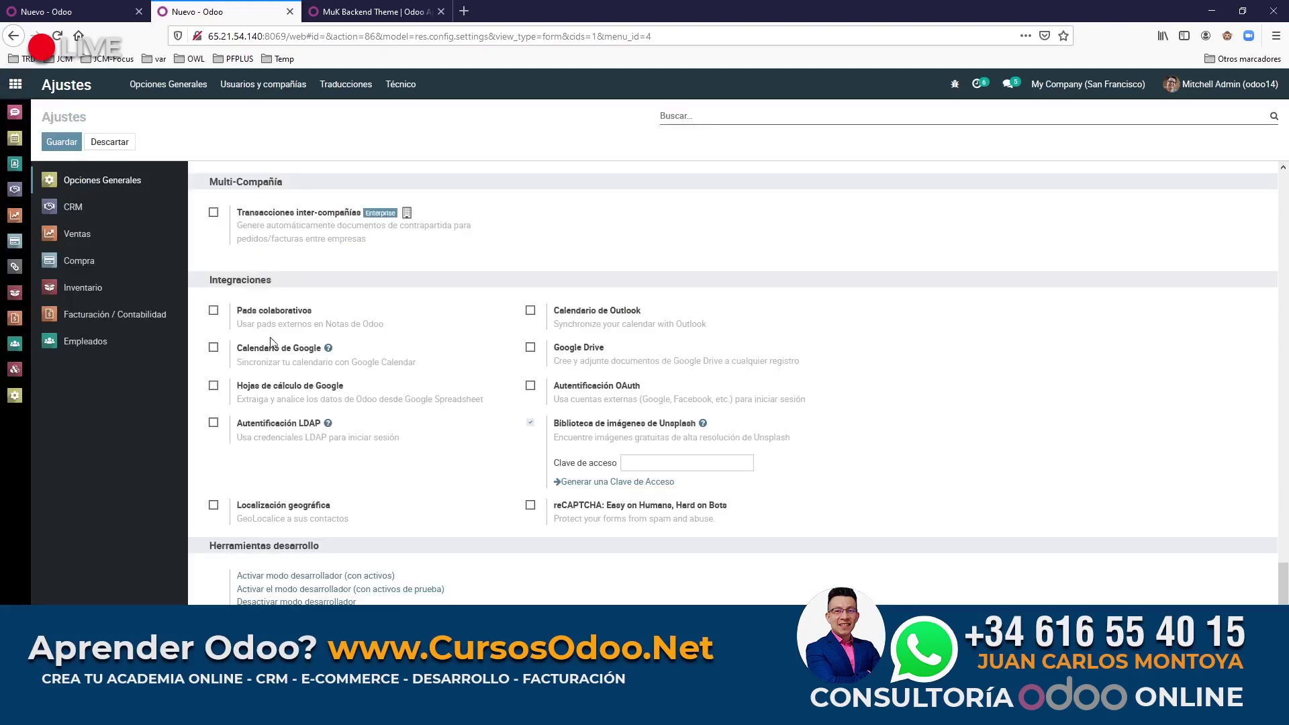
scroll(570, 479, up, 15)
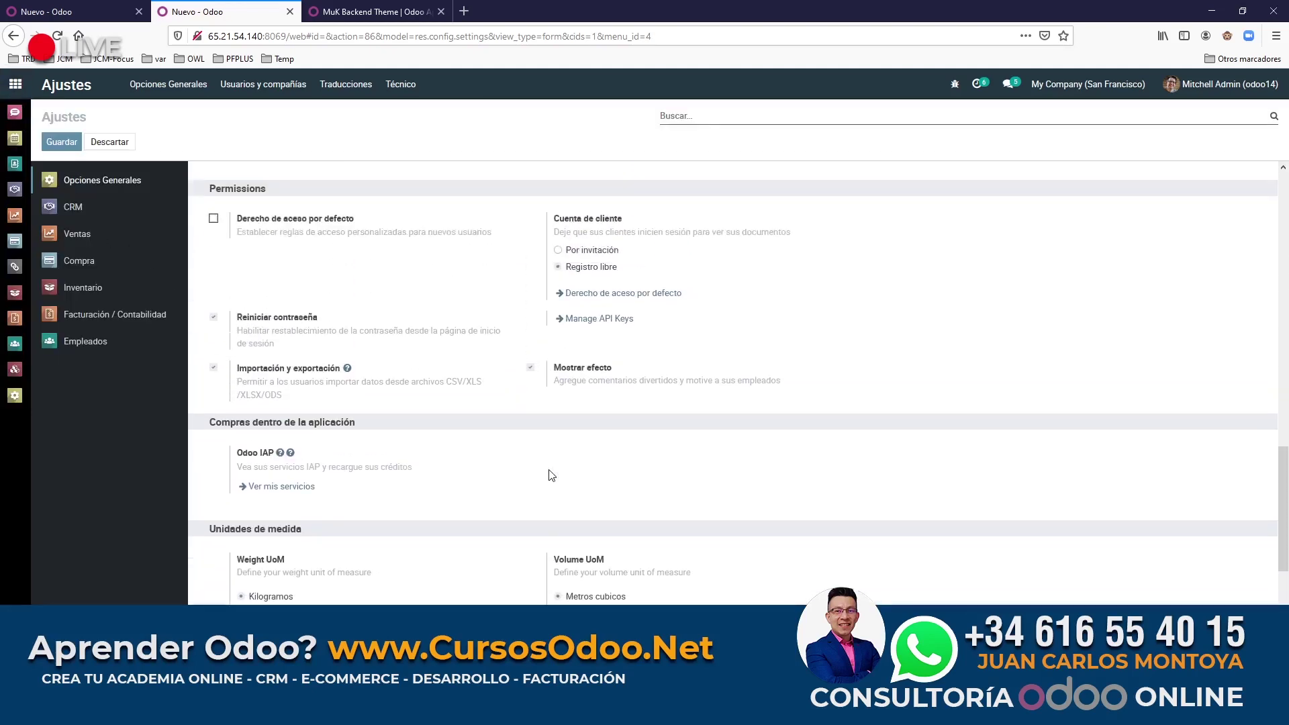
scroll(552, 475, up, 6)
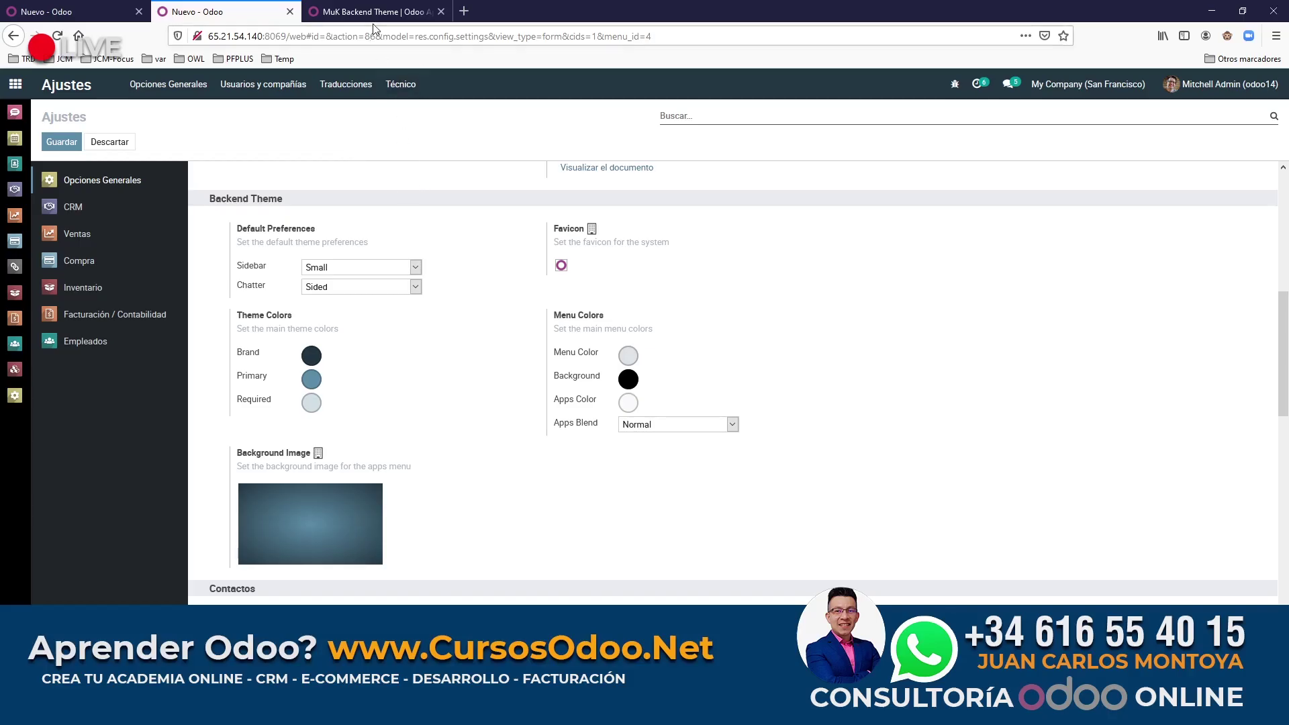
Review the MuK Backend Theme page in the Odoo app store, including its desktop and mobile interface previews.
click(370, 12)
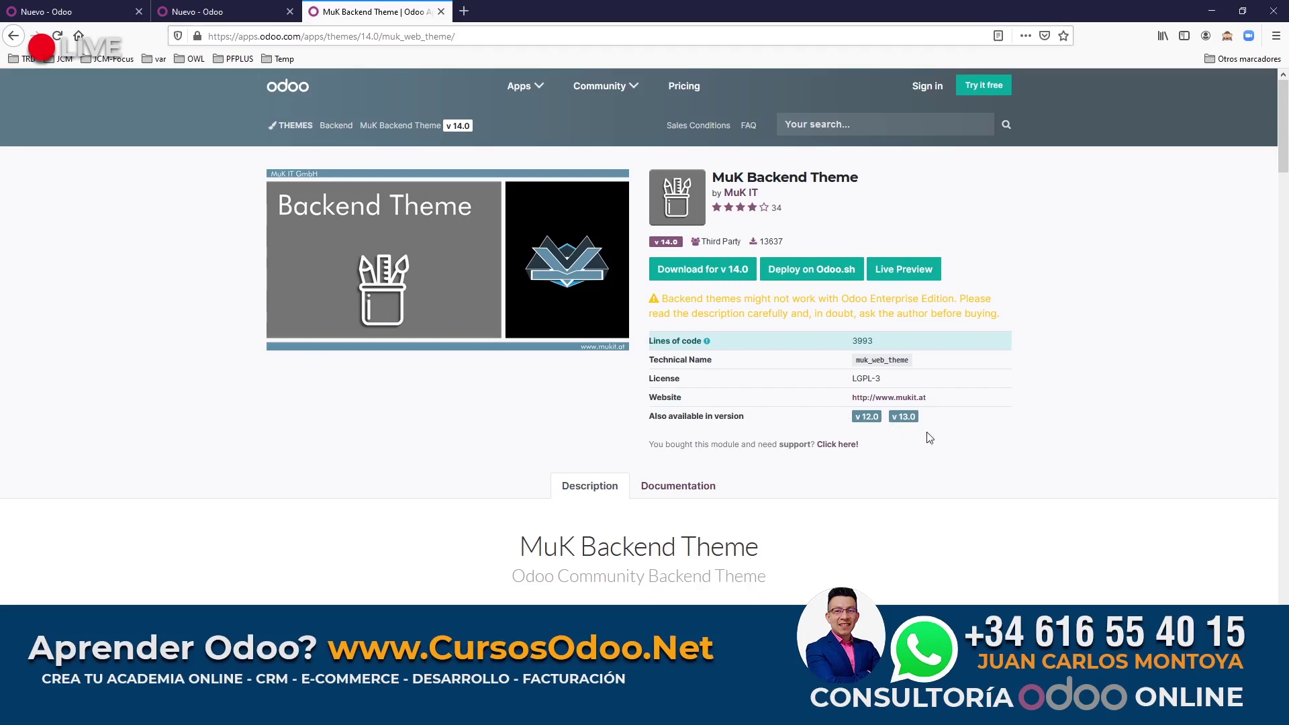
scroll(944, 512, down, 5)
scroll(943, 511, down, 15)
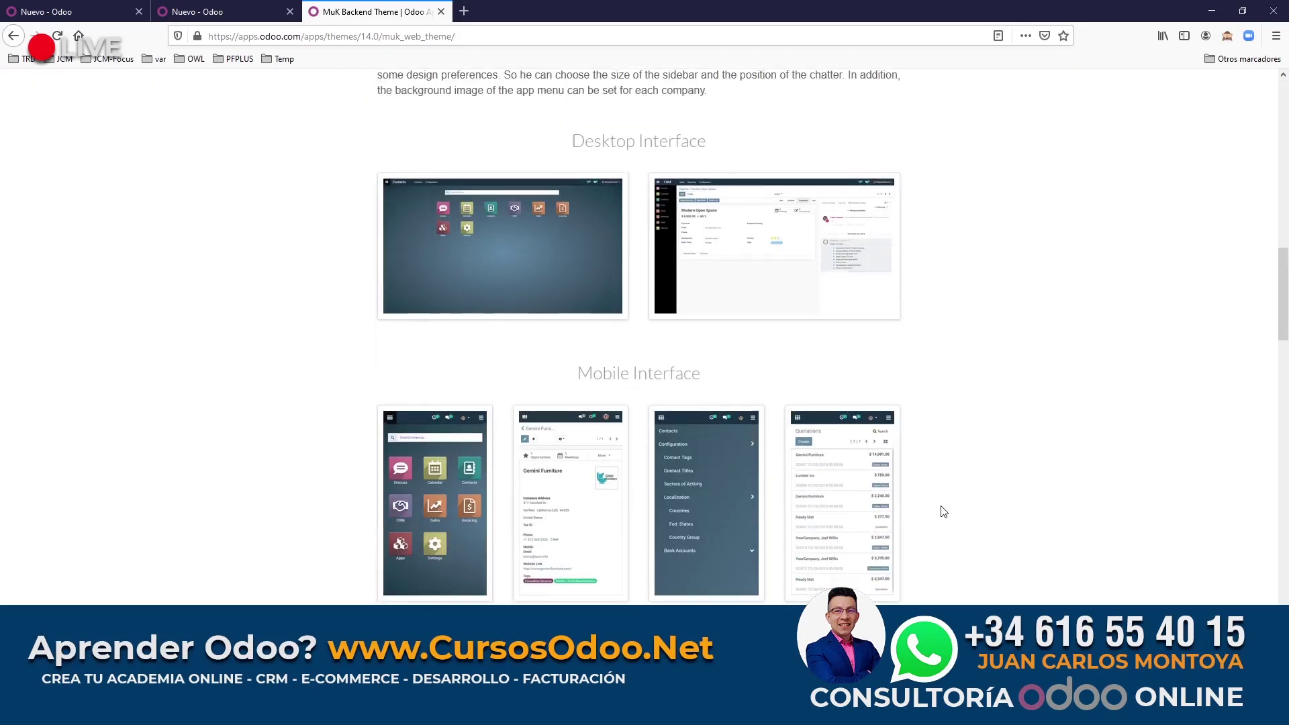
scroll(947, 509, up, 7)
scroll(944, 507, up, 13)
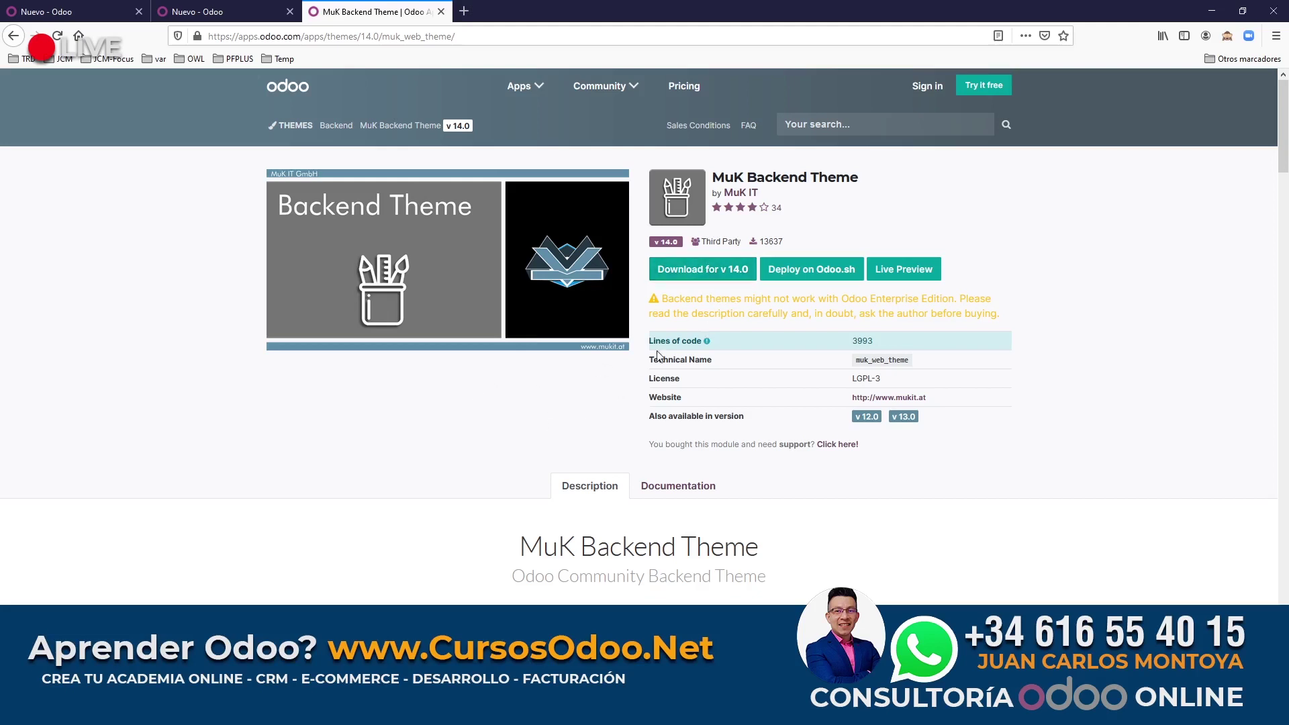
click(709, 275)
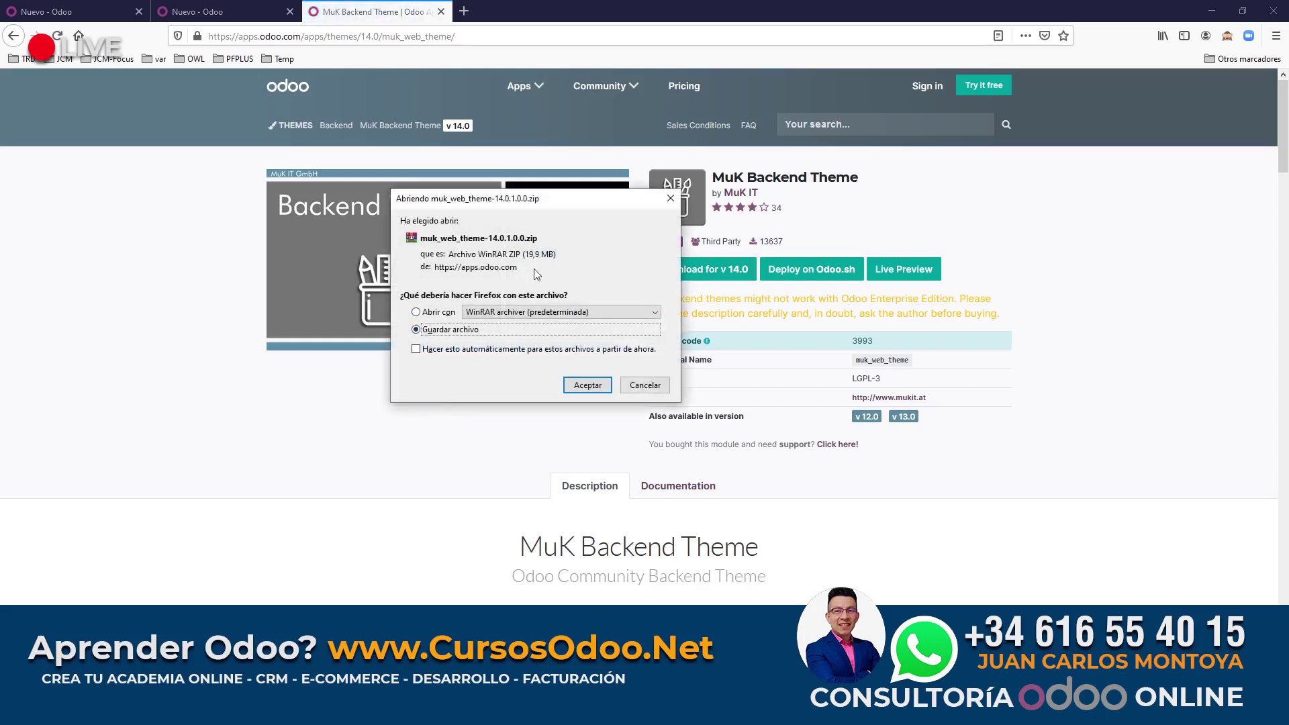
click(583, 393)
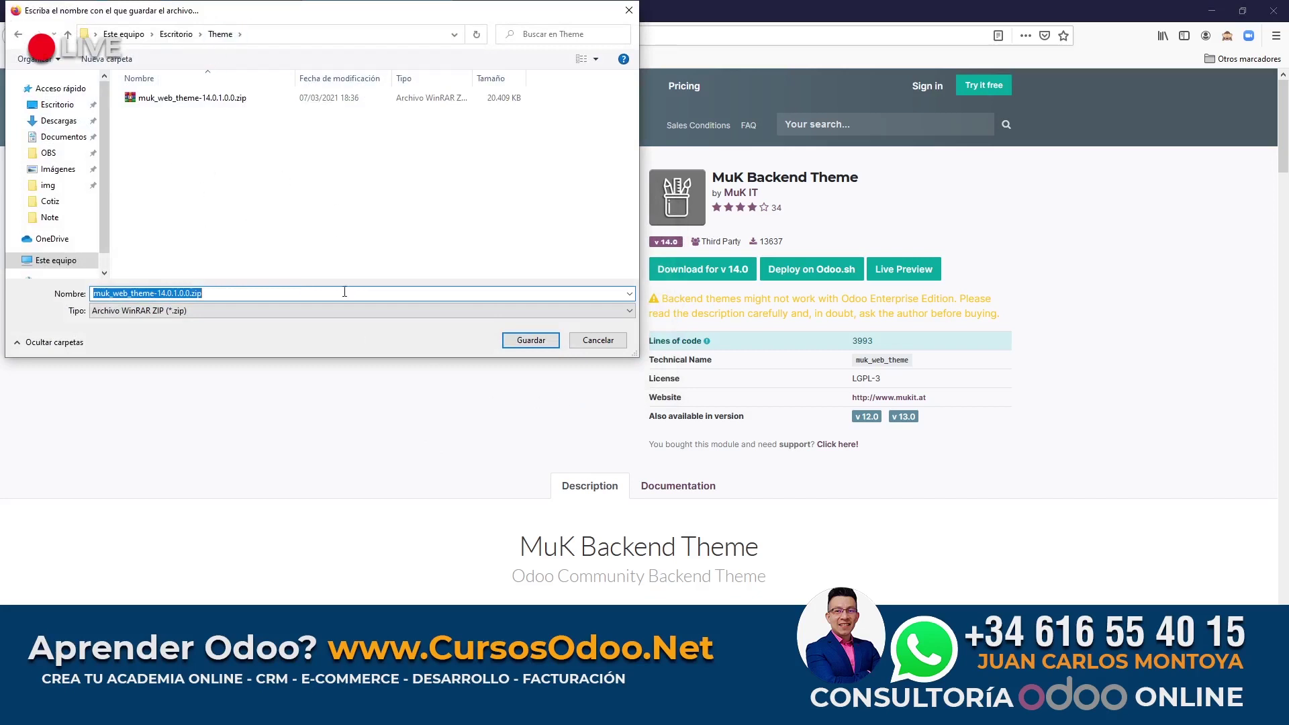
click(572, 344)
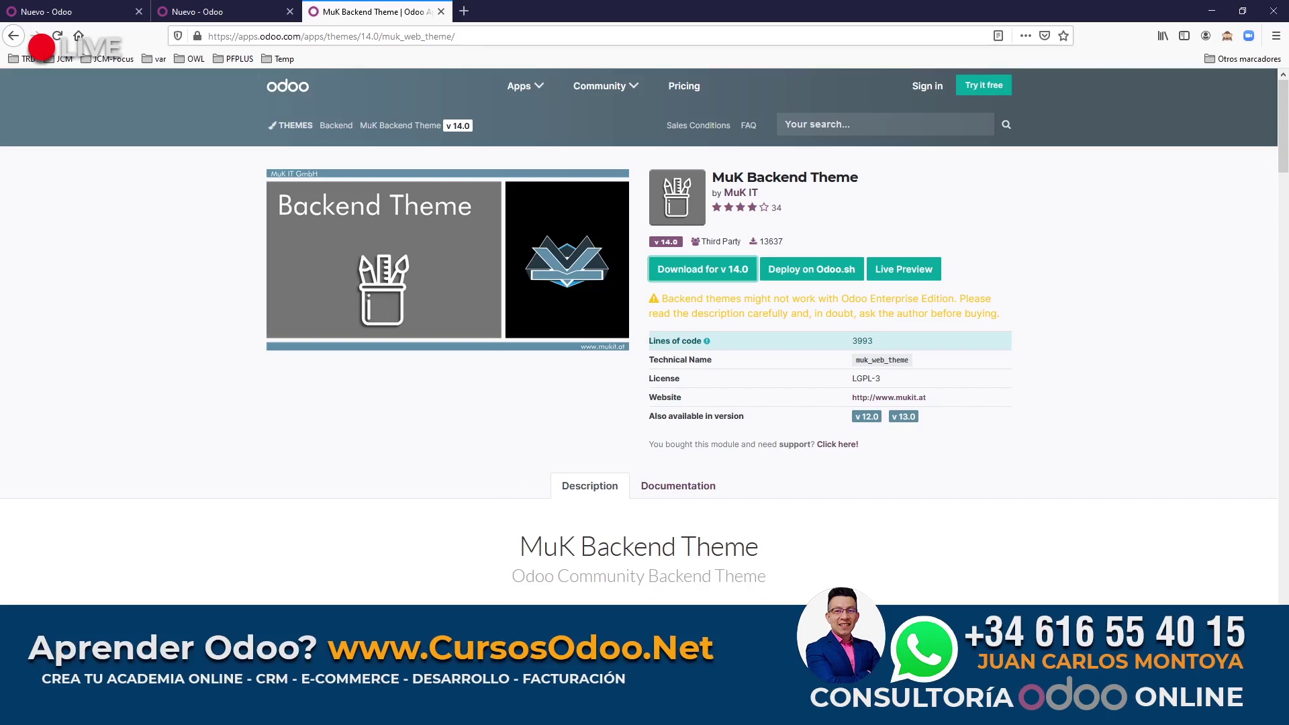
Switch to the Theme folder in File Explorer and extract muk_web_theme-14.0.1.0.0.zip into that same folder.
key(alt+Tab)
click(402, 303)
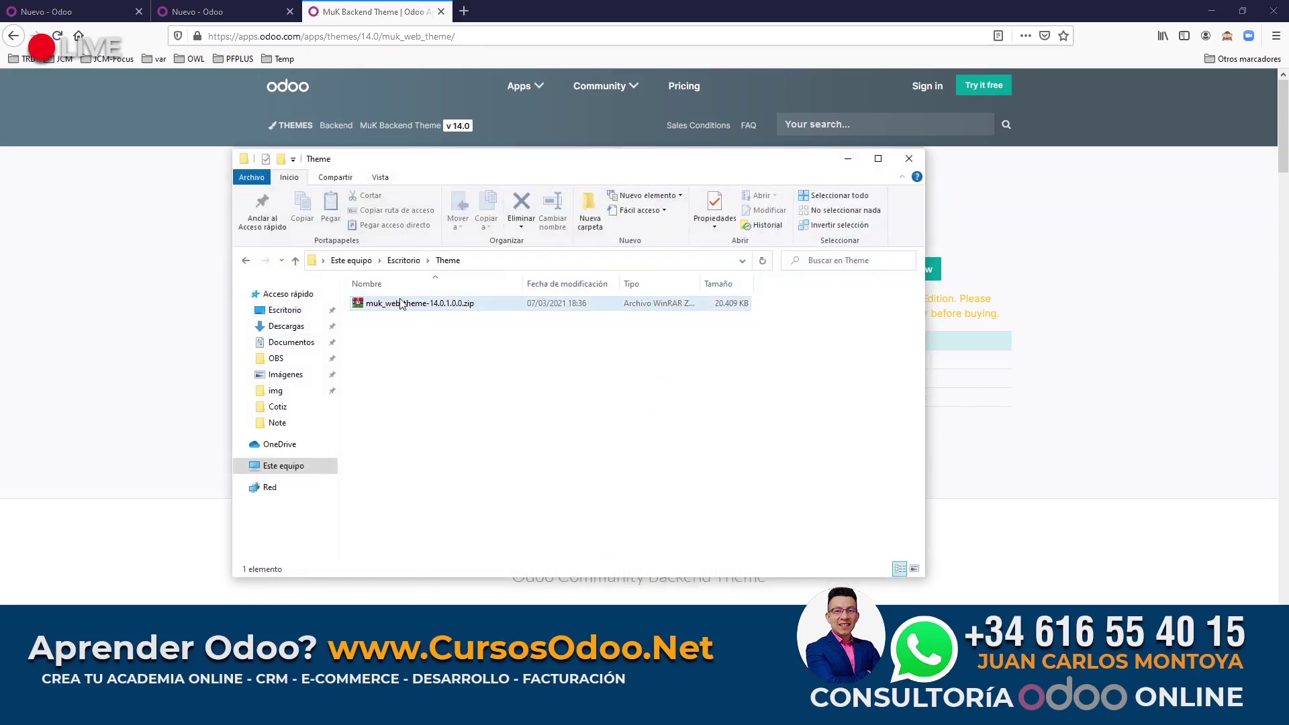
click(402, 303)
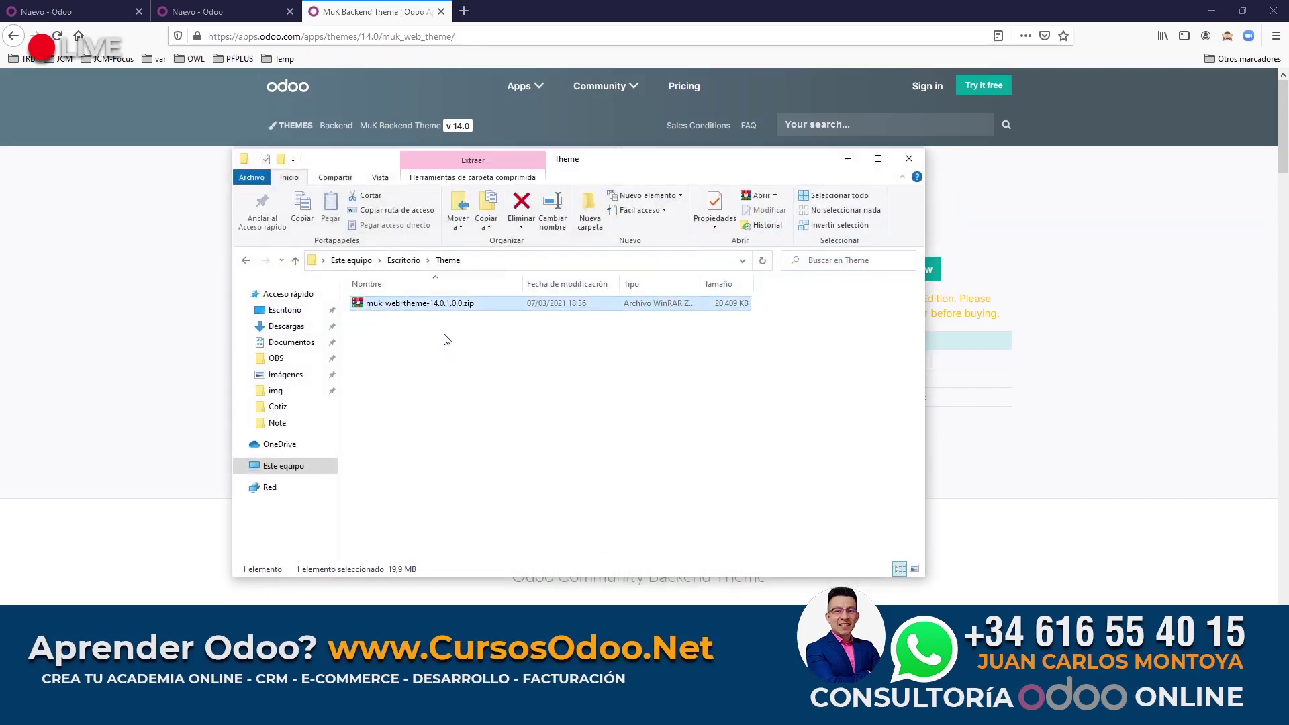
right_click(422, 306)
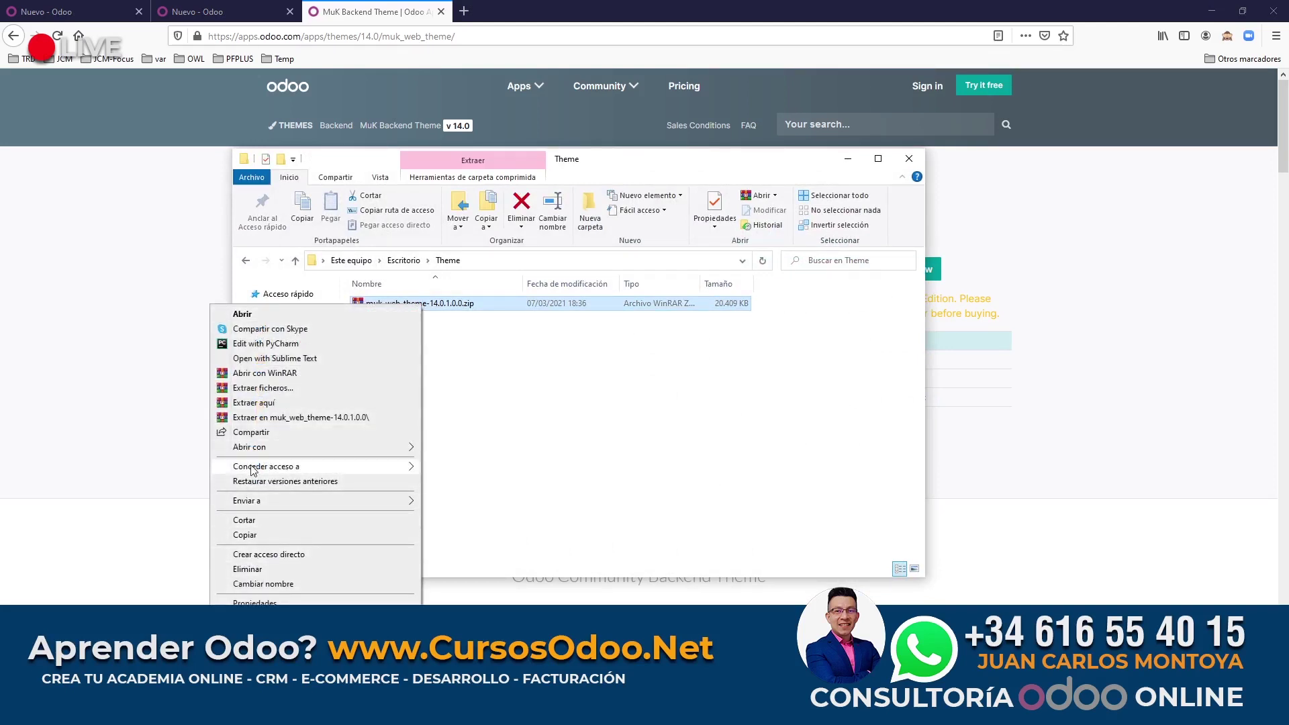
click(259, 403)
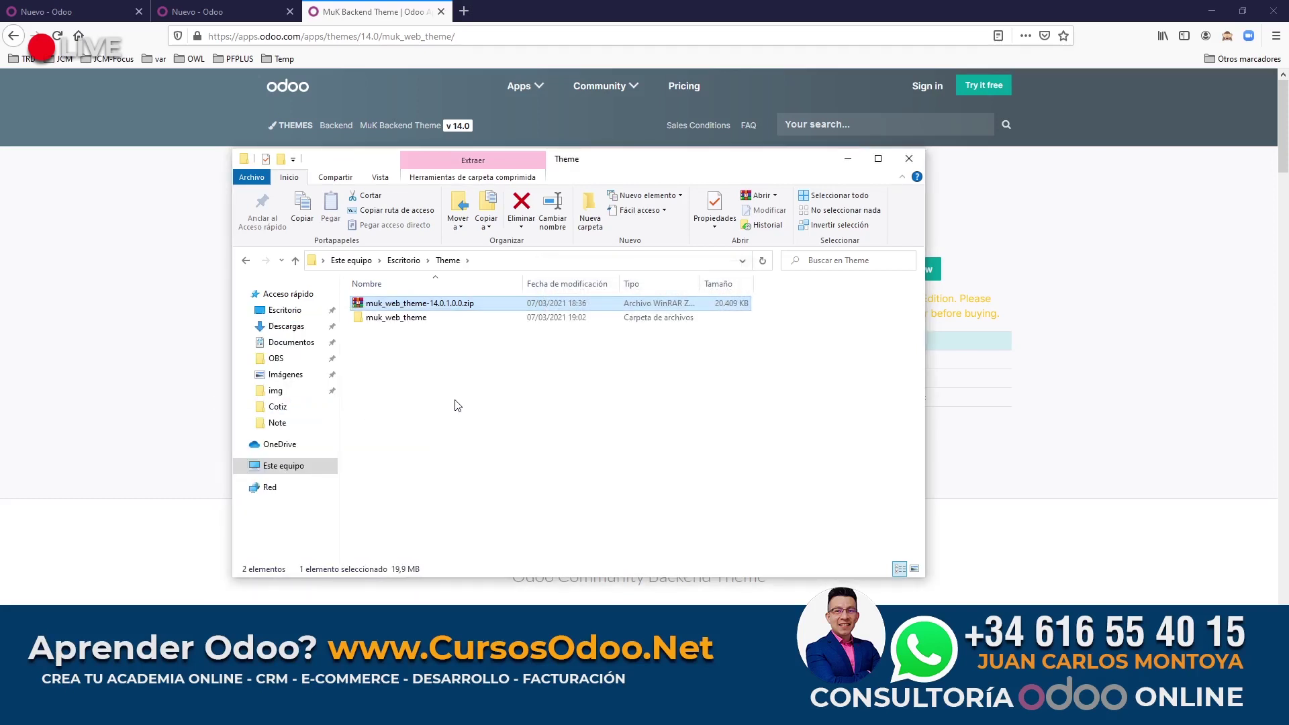
click(438, 404)
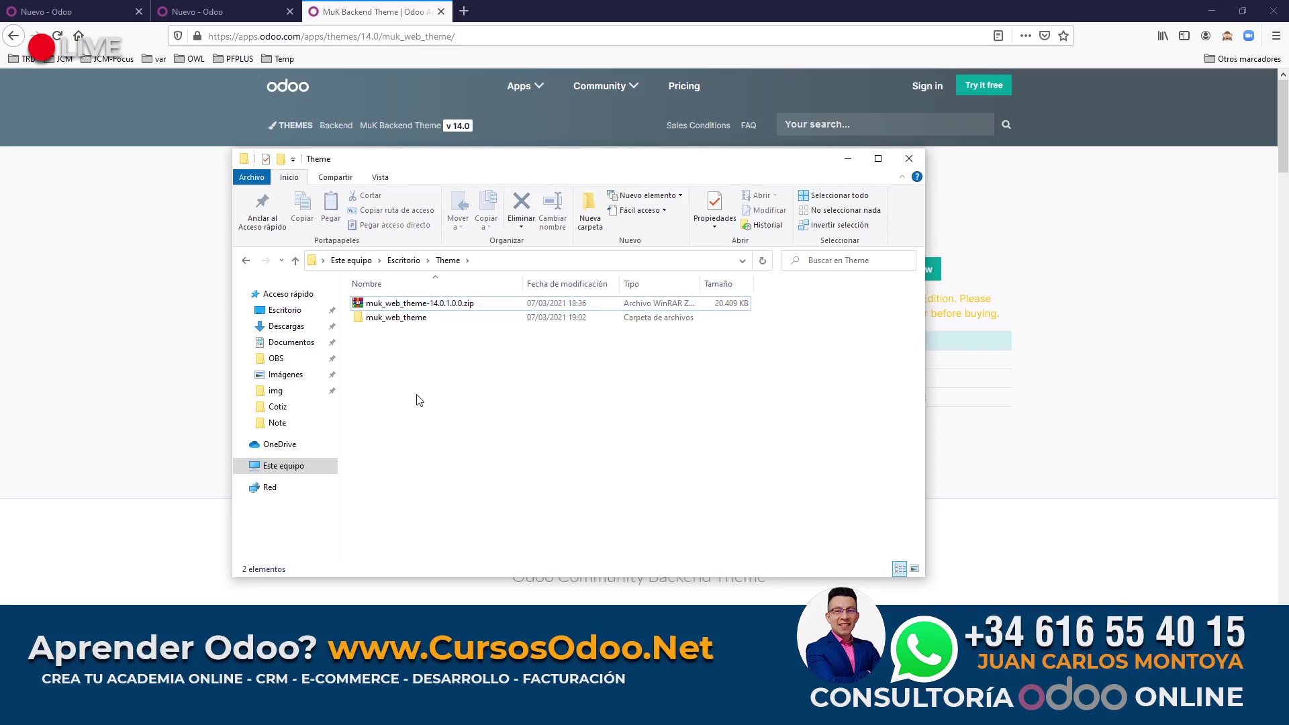
Inspect the contents of the extracted muk_web_theme folder and return to the Theme folder.
click(394, 320)
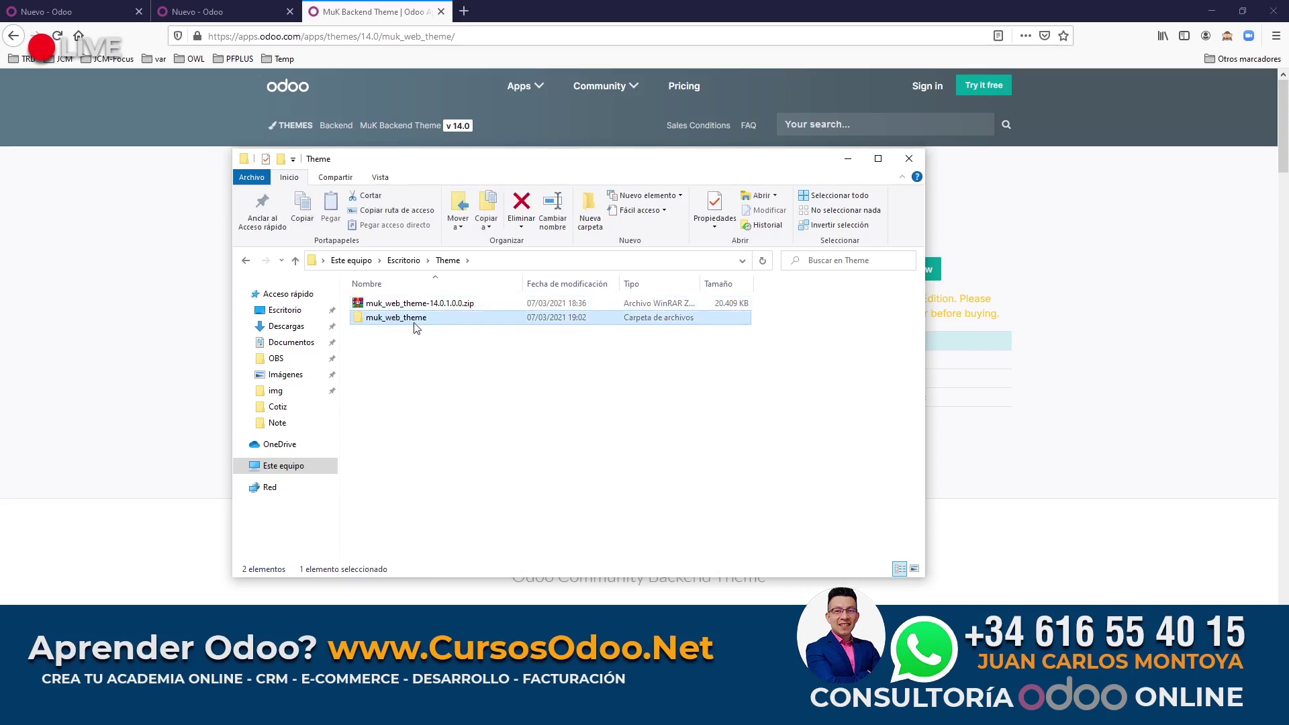
click(401, 303)
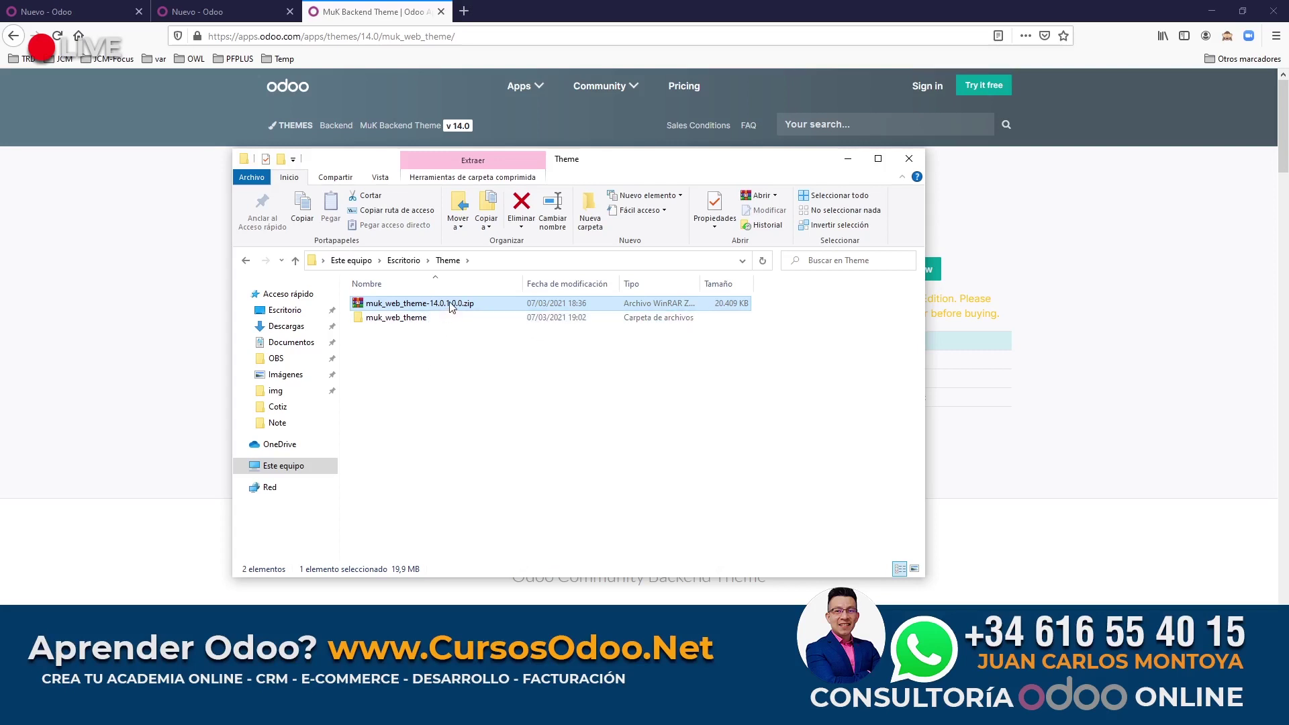
click(400, 325)
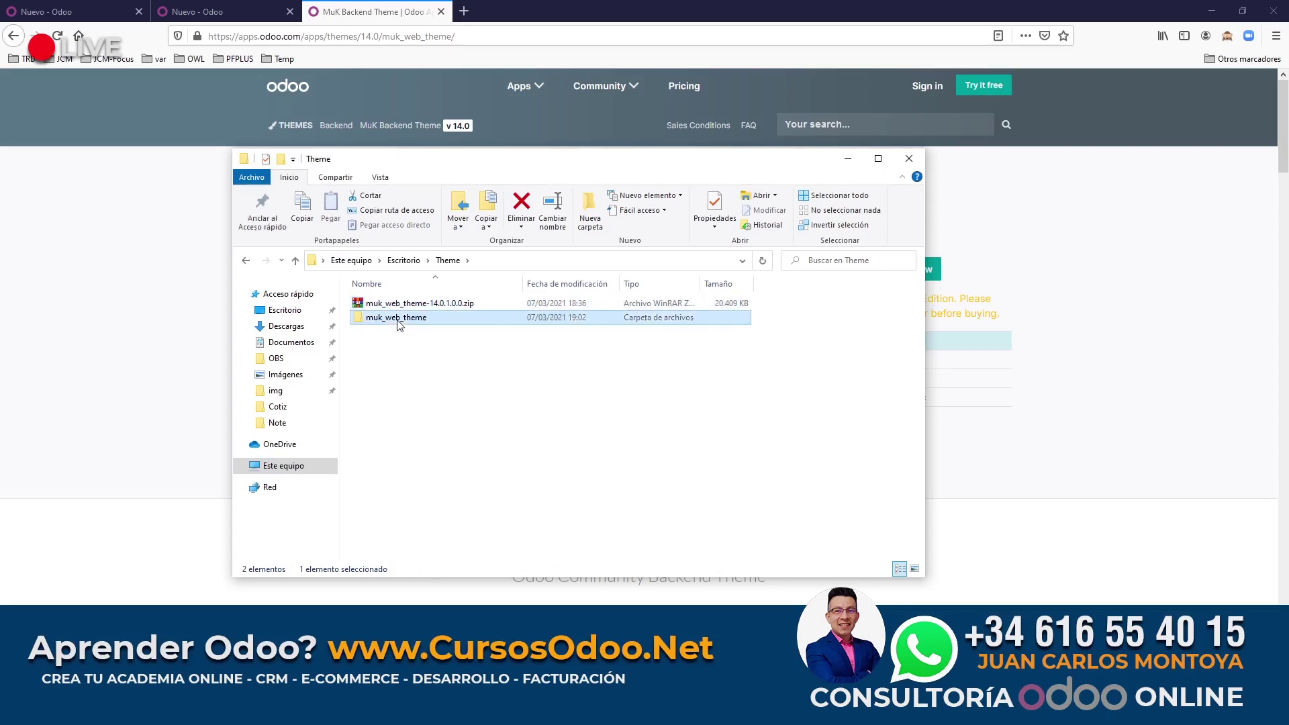
click(418, 359)
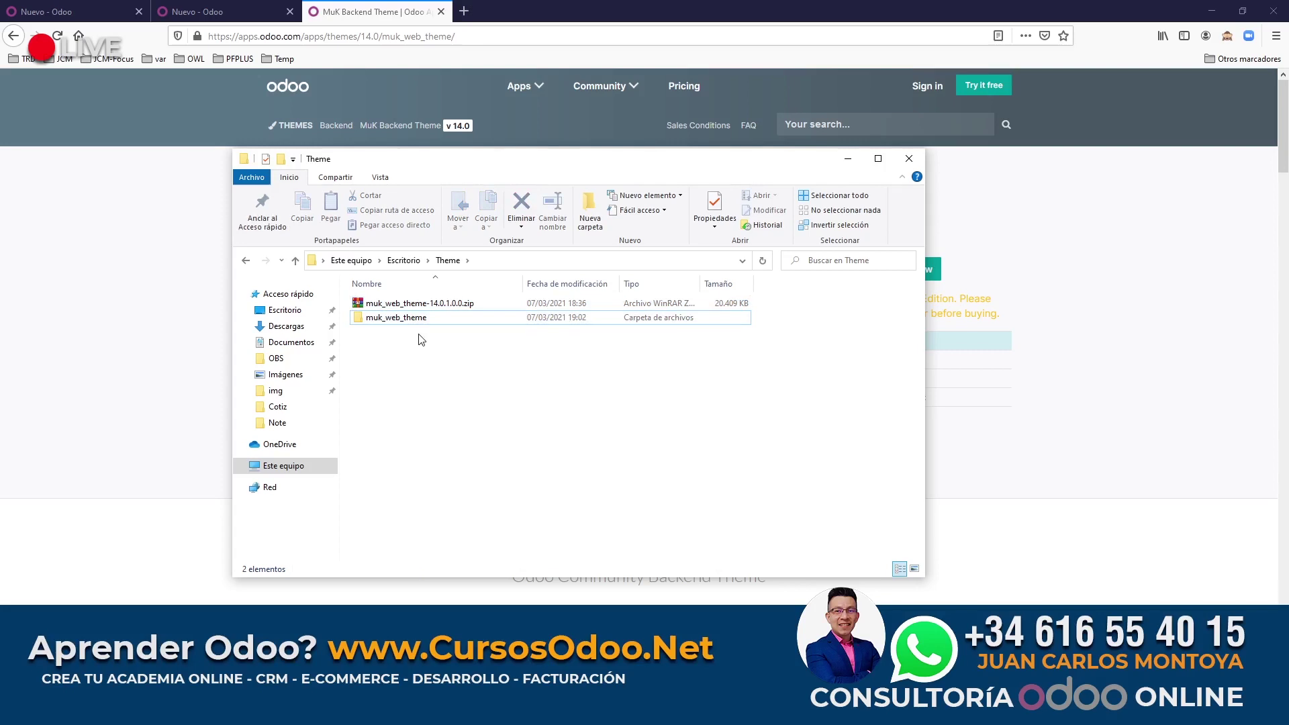
double_click(411, 319)
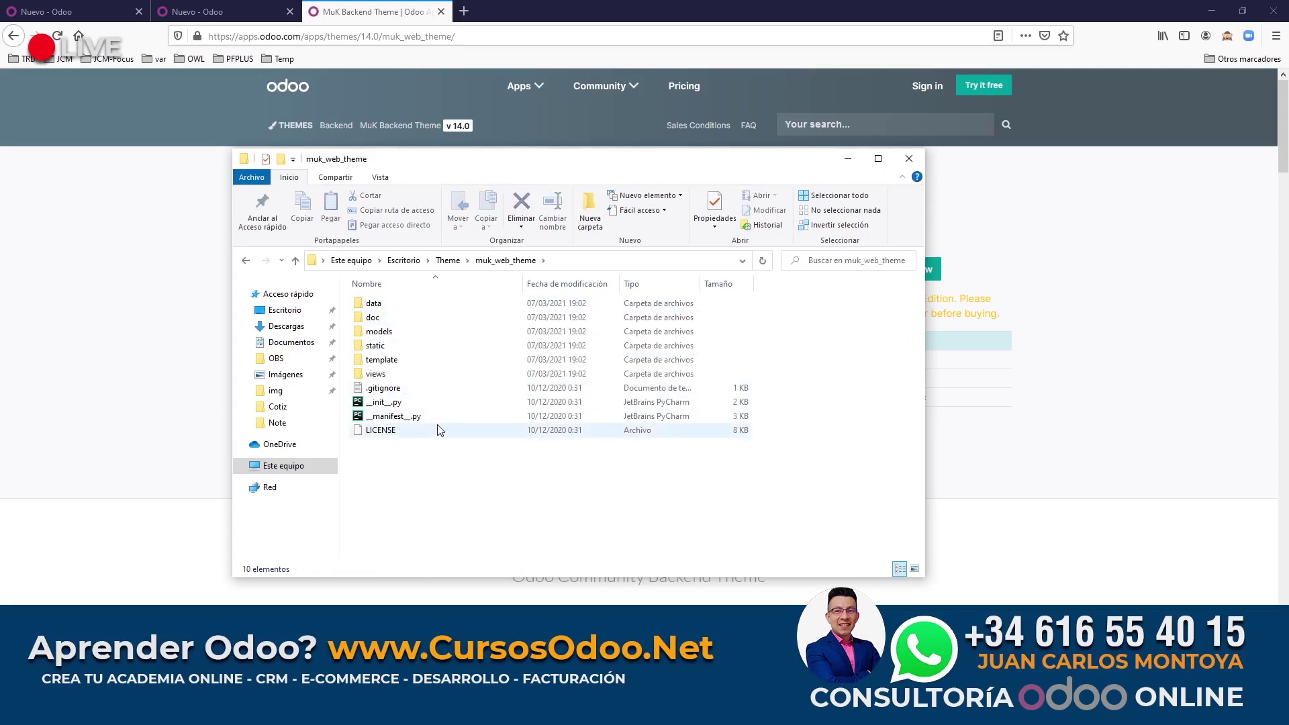
click(447, 260)
click(427, 324)
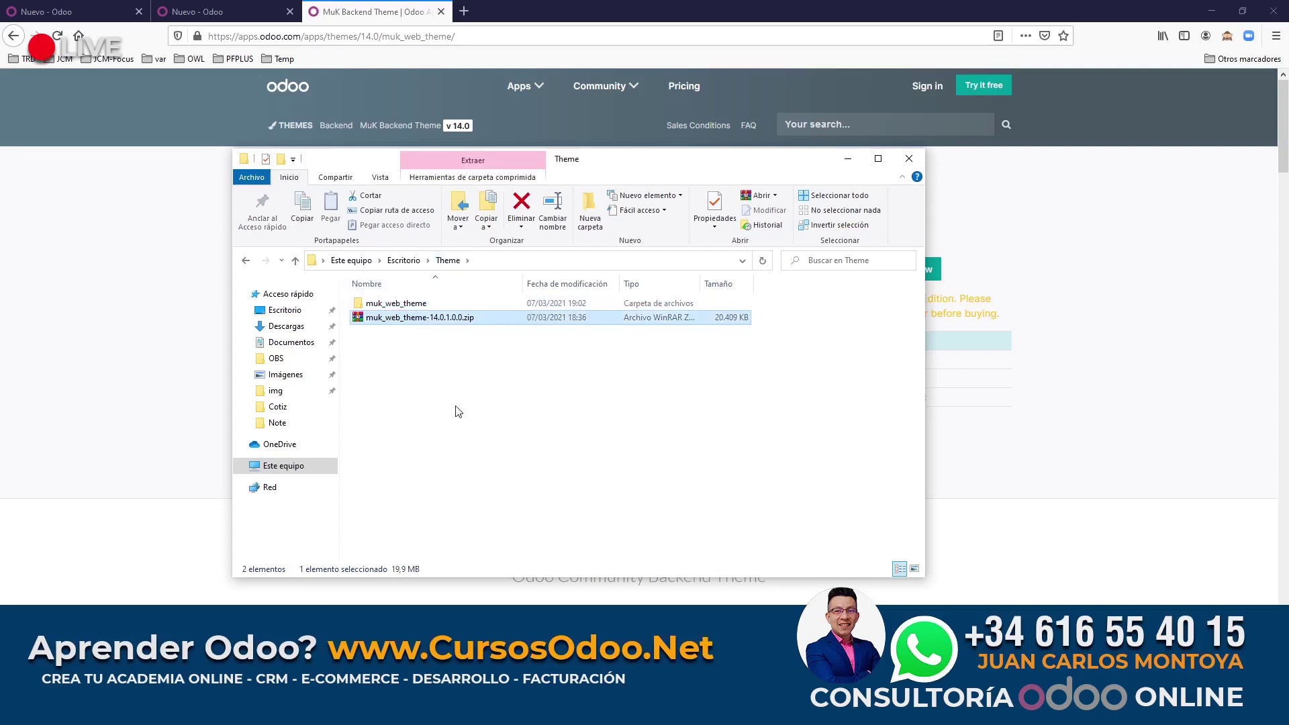
click(464, 417)
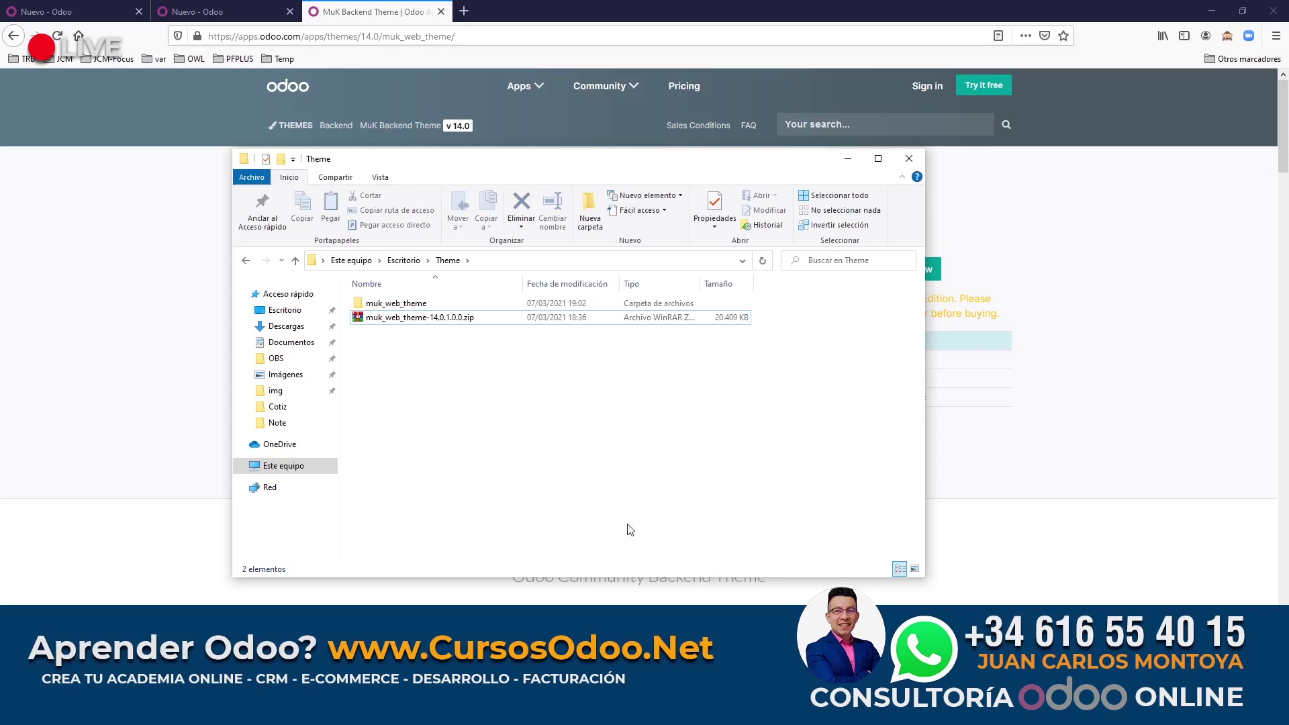
Switch to FileZilla and refresh the remote extra-addons directory listing.
mouse_move(808, 712)
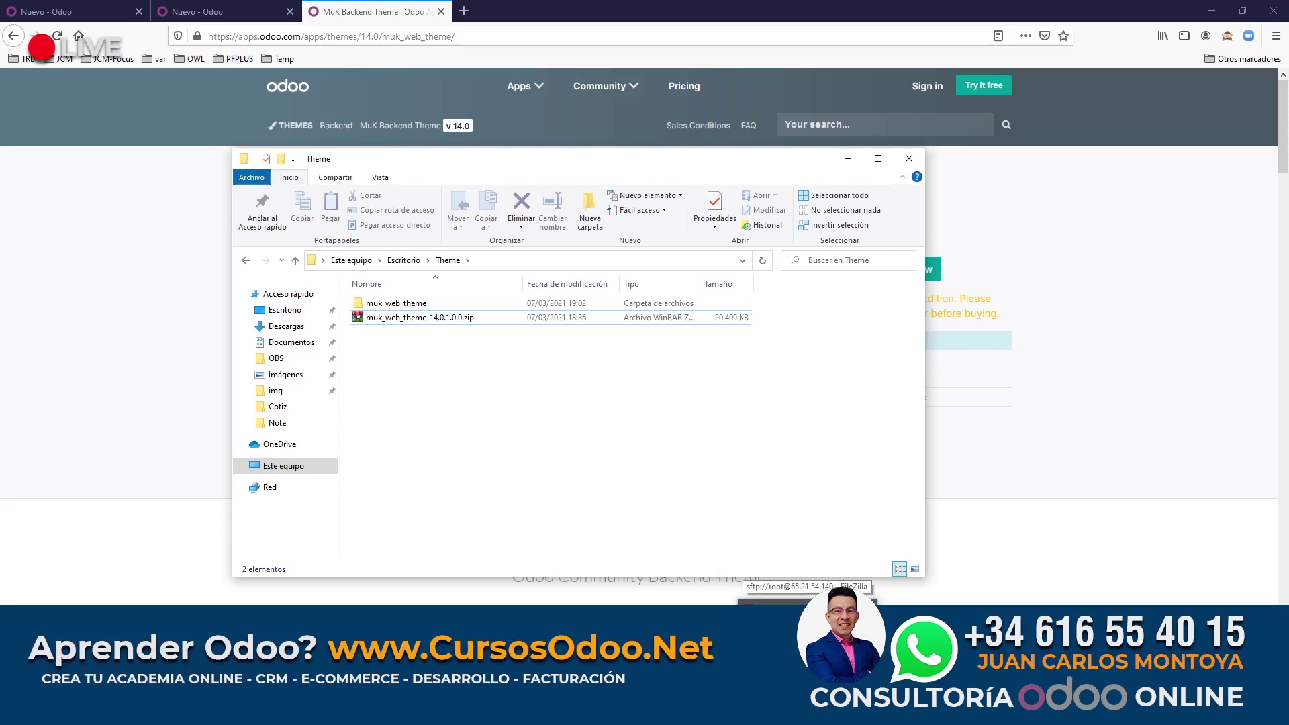
click(808, 645)
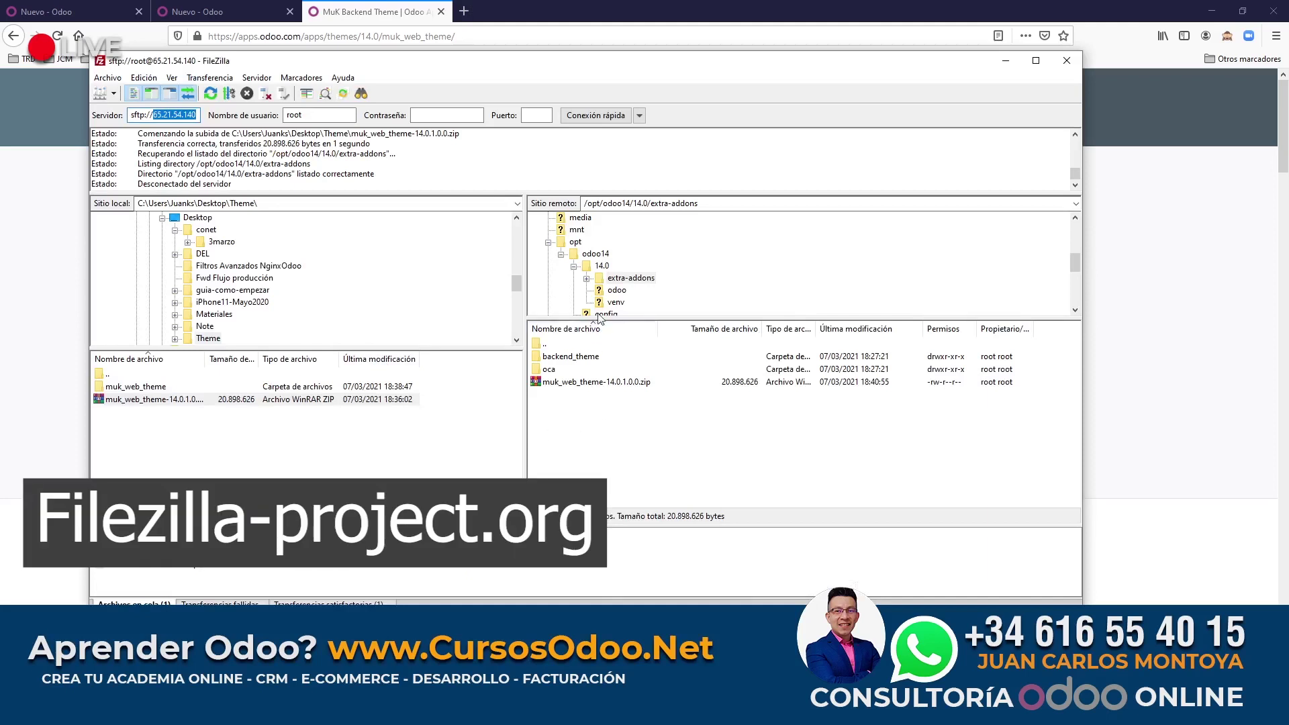
right_click(622, 425)
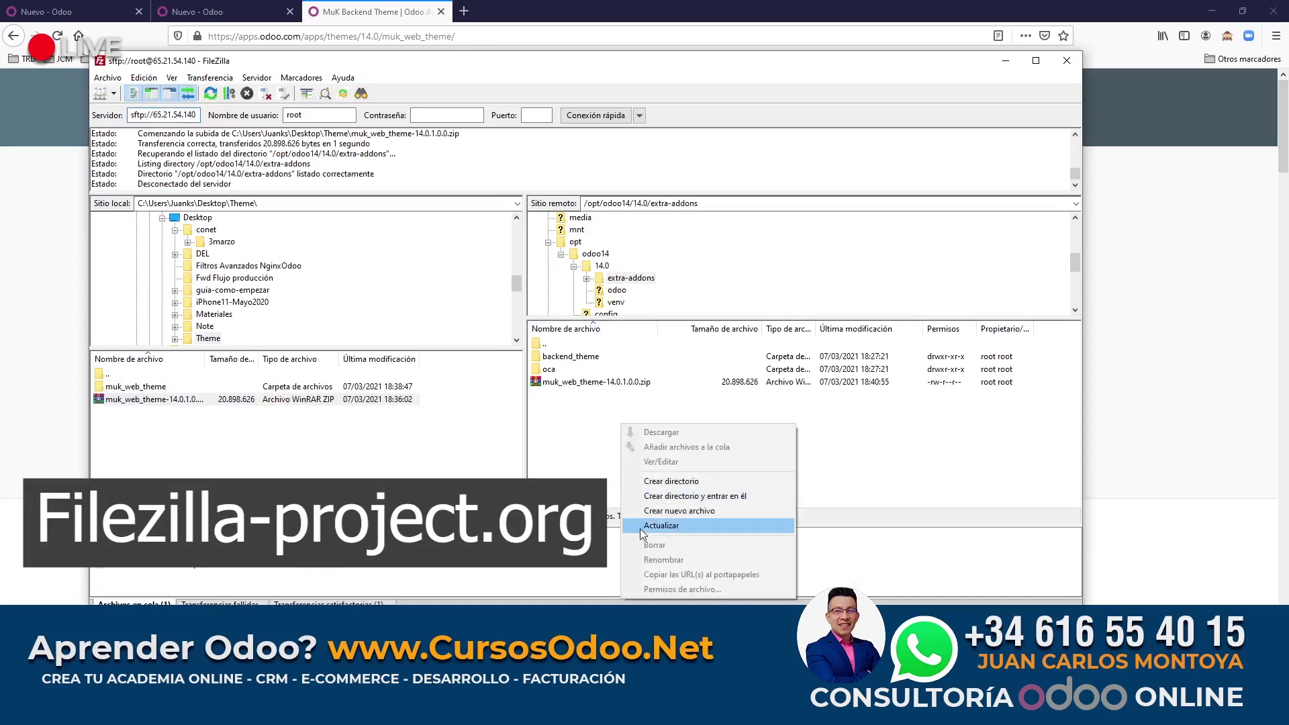
click(639, 528)
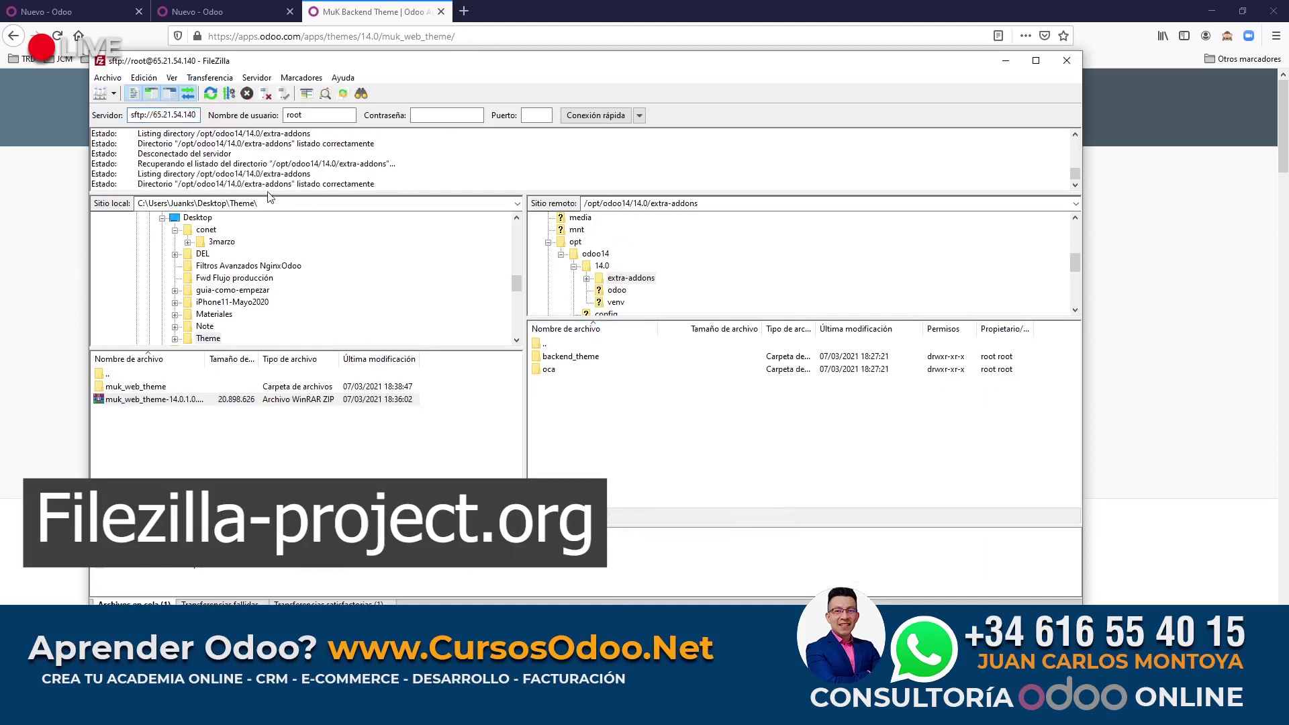
Examine the sftp:// prefix, the server address and the user name in the quick connection settings.
drag(153, 115, 194, 114)
click(194, 113)
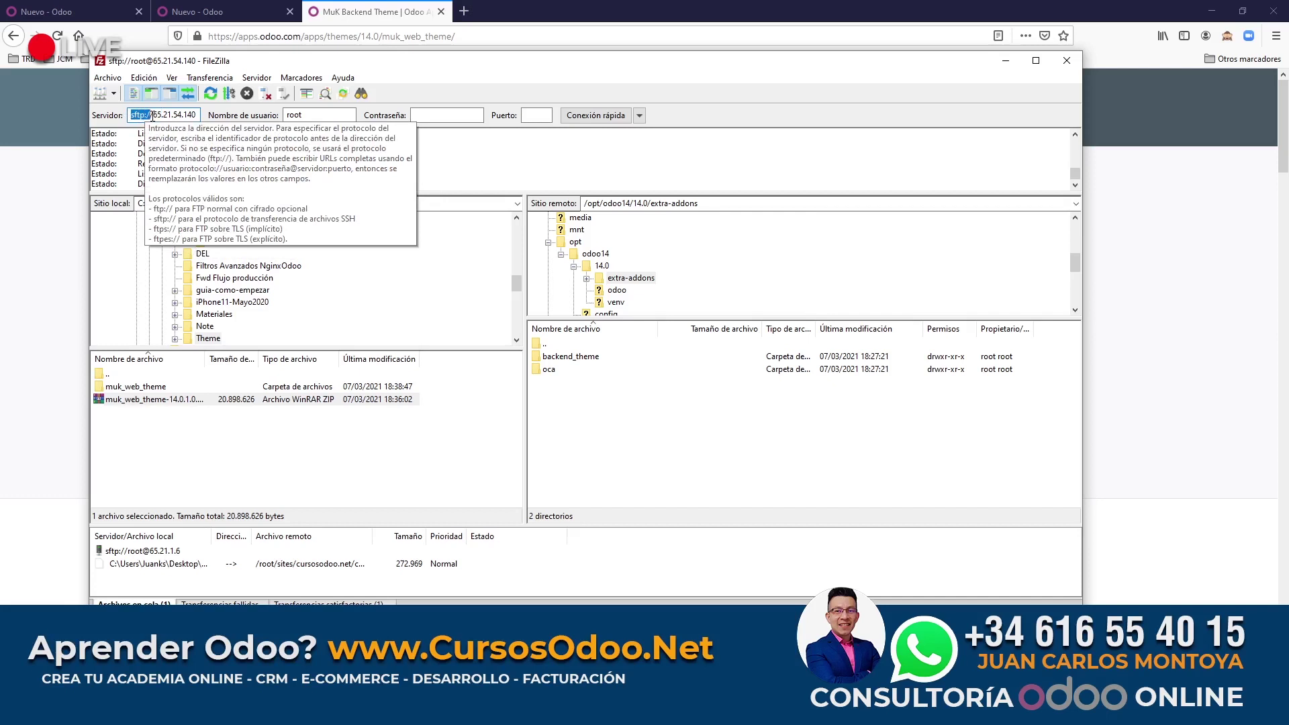
click(153, 116)
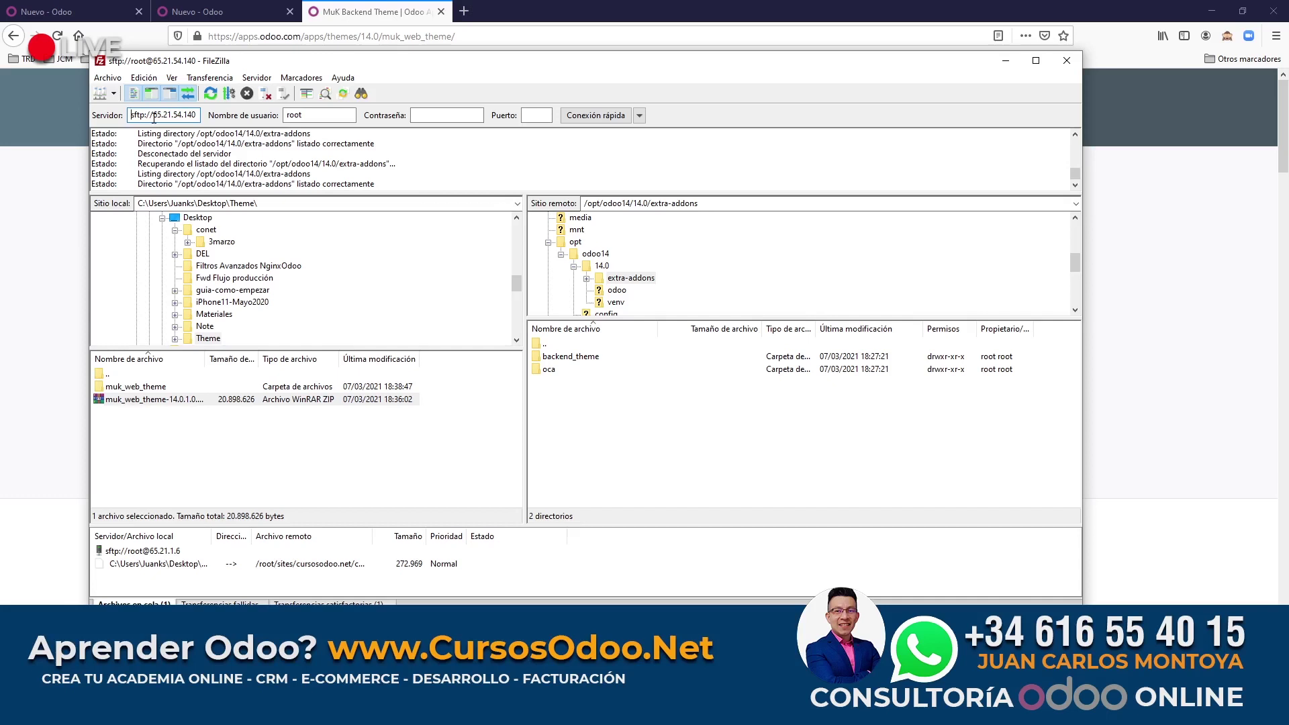
drag(154, 115, 192, 116)
click(311, 115)
Browse the remote server's folders from /opt through odoo14 and 14.0 to /opt/odoo14/14.0/extra-addons.
click(576, 242)
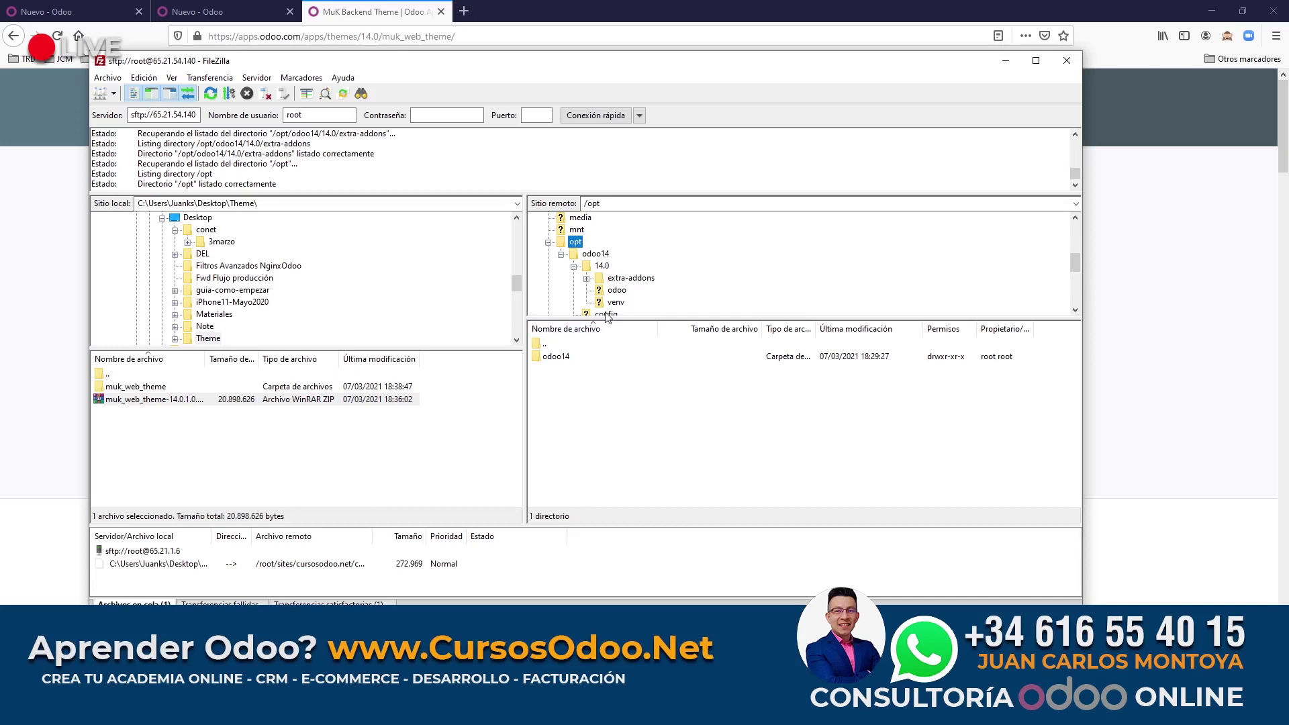
click(598, 254)
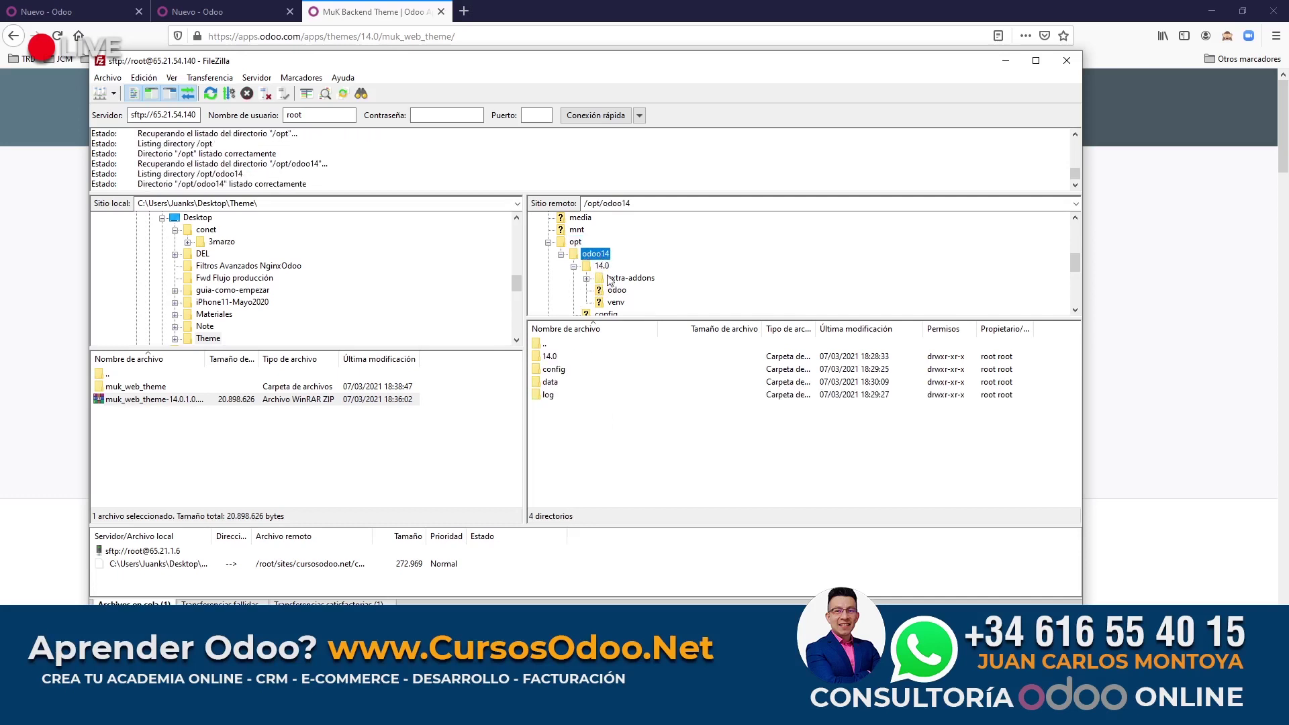
click(603, 267)
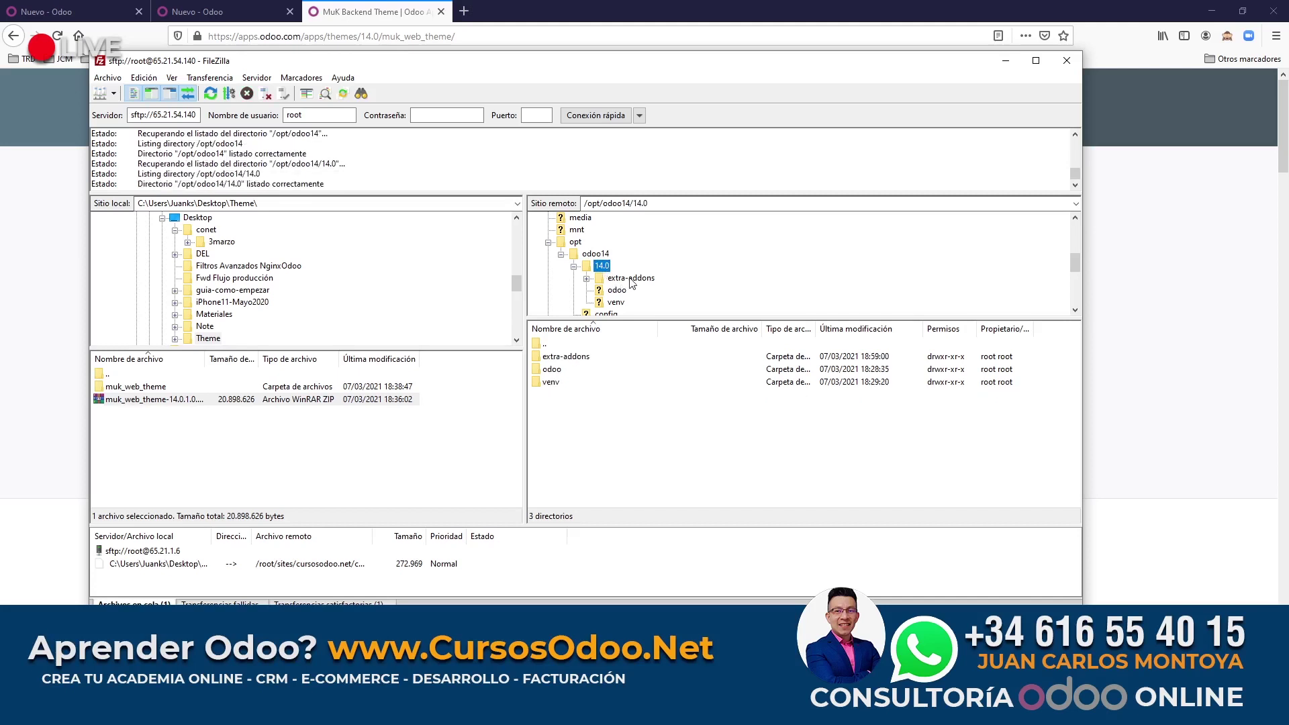
click(633, 280)
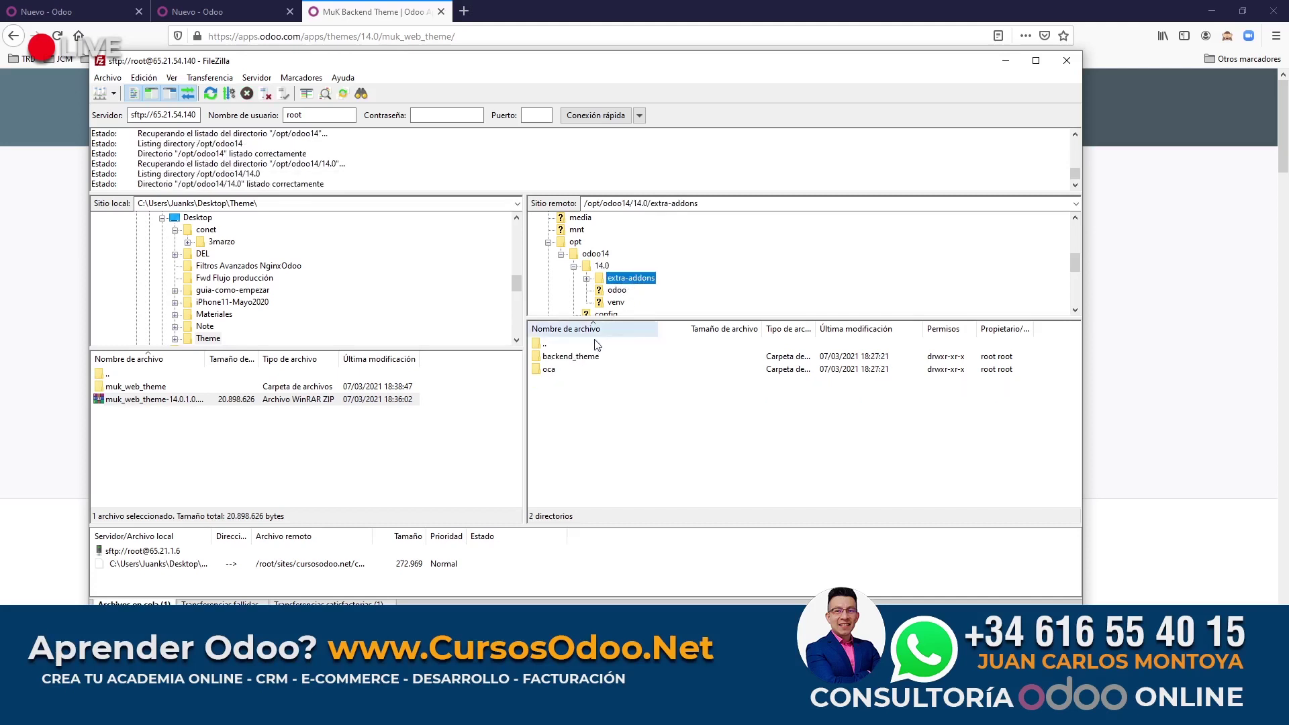
click(592, 404)
click(631, 278)
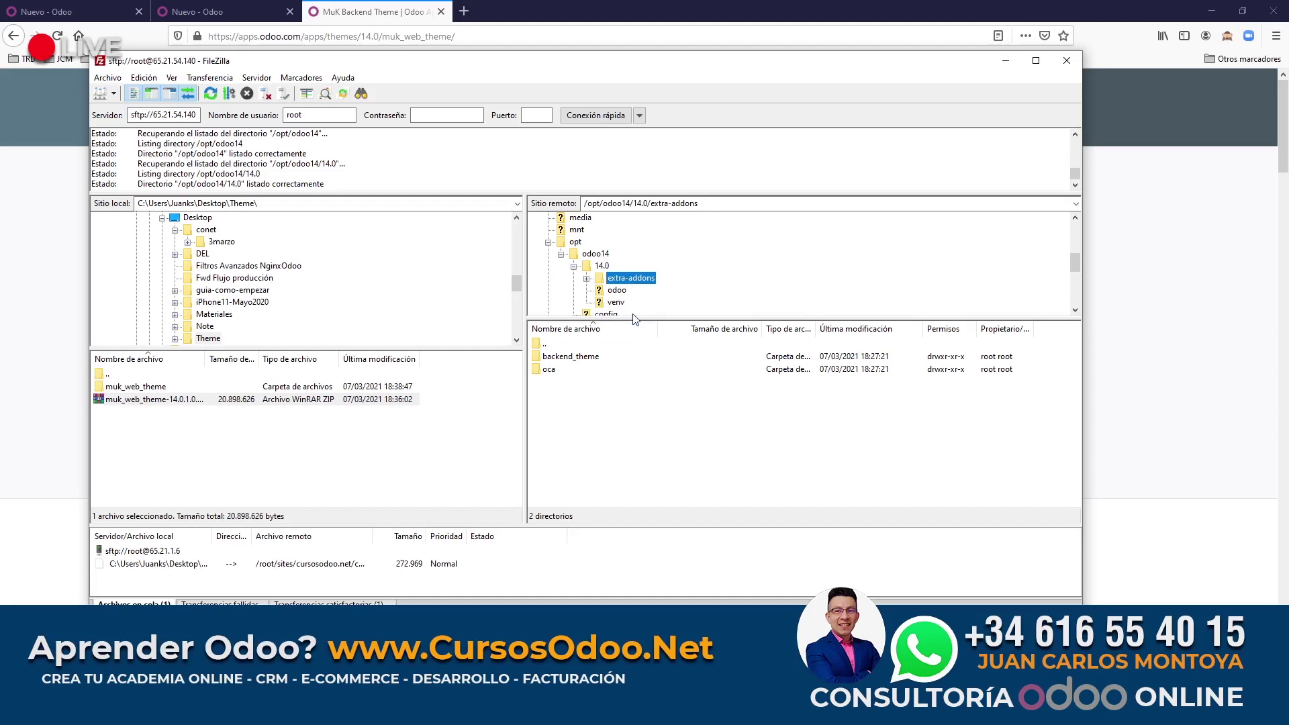
Upload muk_web_theme-14.0.1.0.0.zip from the local Theme folder to the remote extra-addons directory.
click(603, 421)
drag(131, 402, 583, 426)
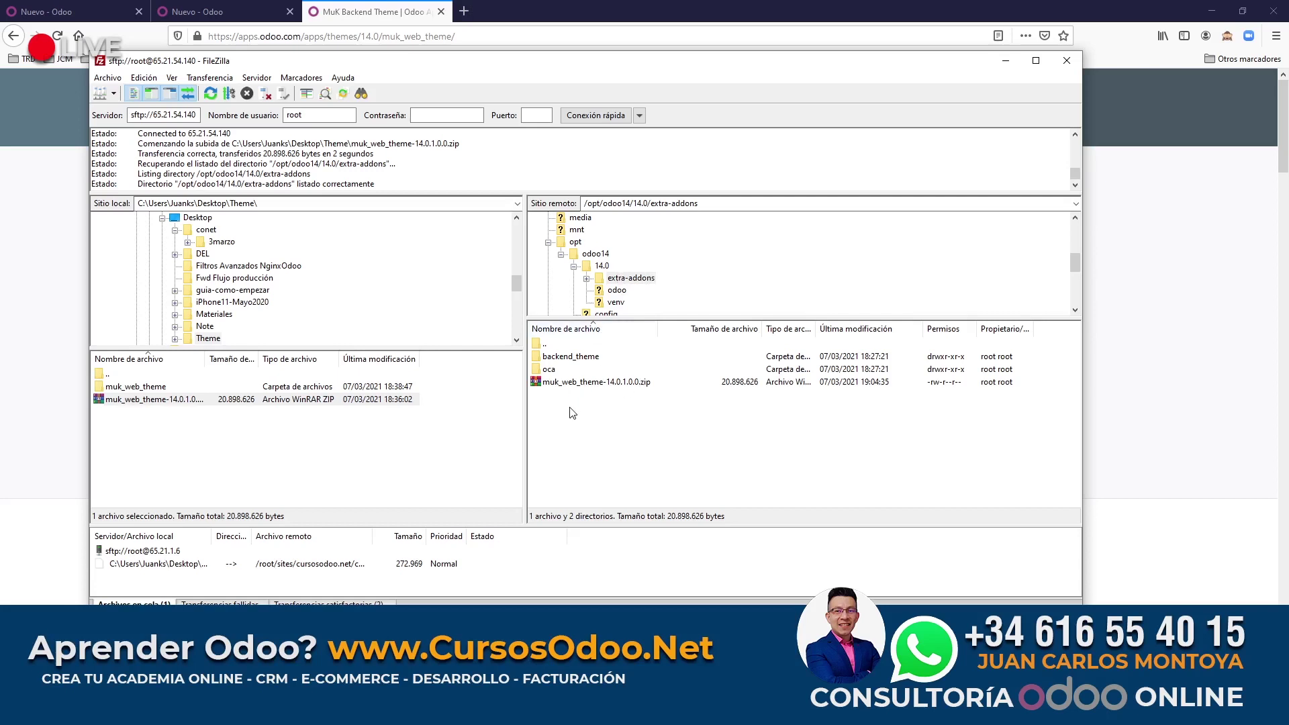
click(582, 388)
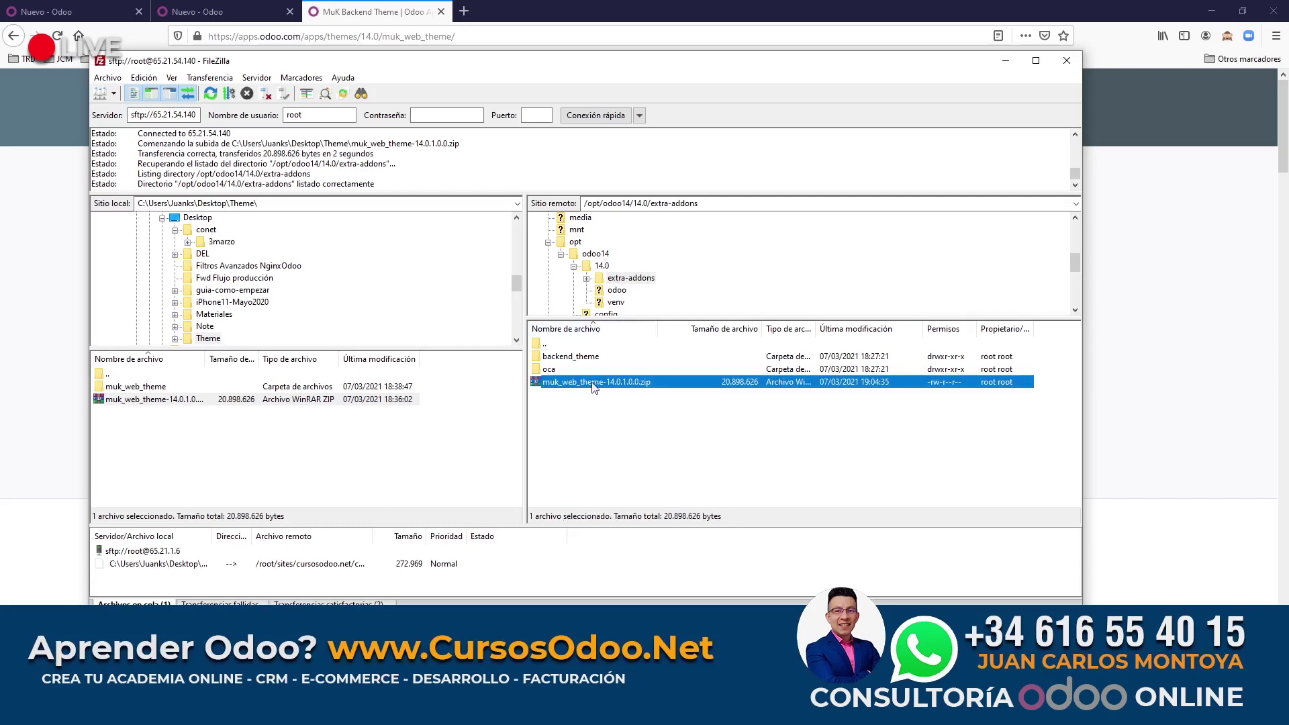
right_click(594, 389)
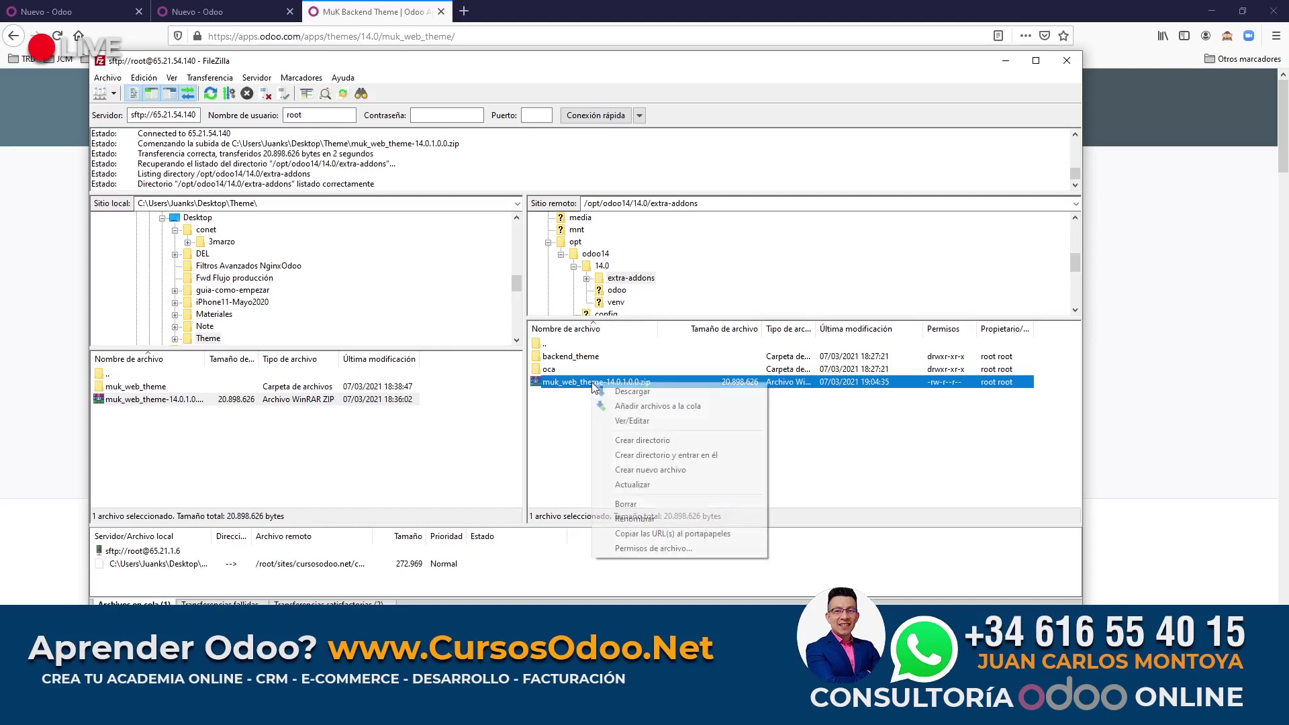
click(562, 457)
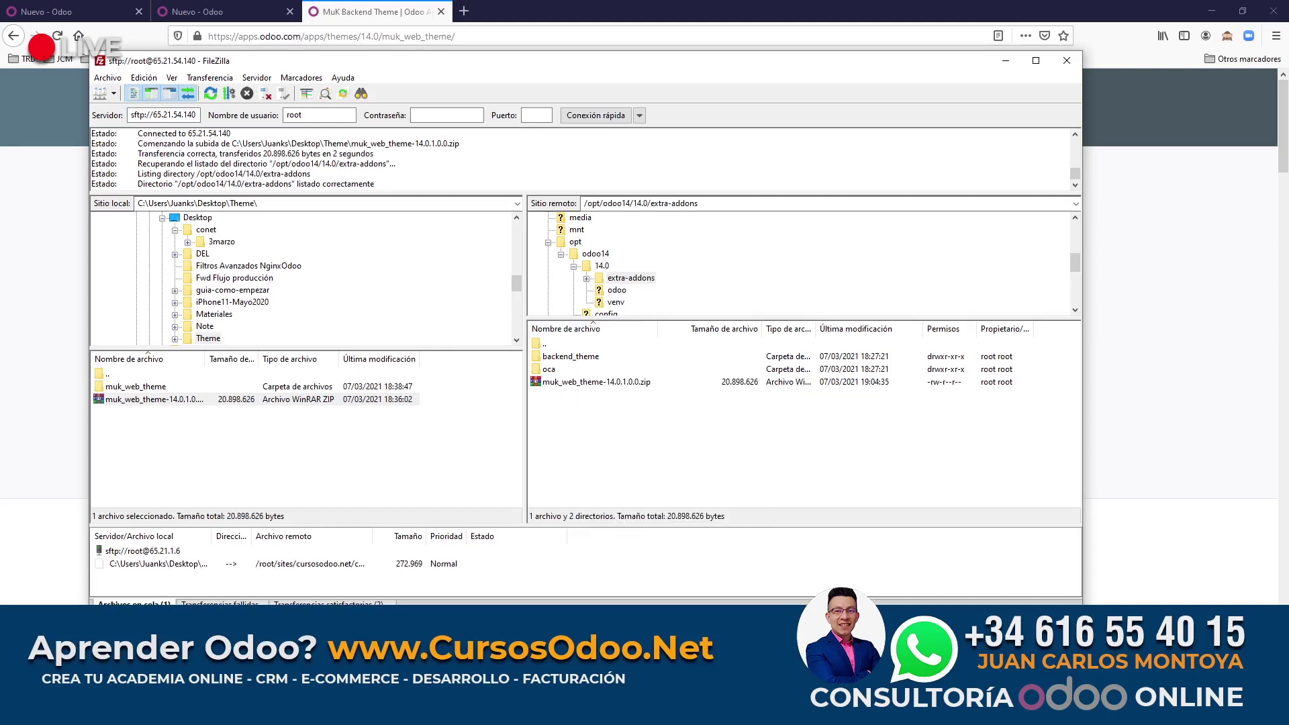
Switch to the MINGW64 terminal, exit the open SSH session and clear the screen.
key(alt+Tab)
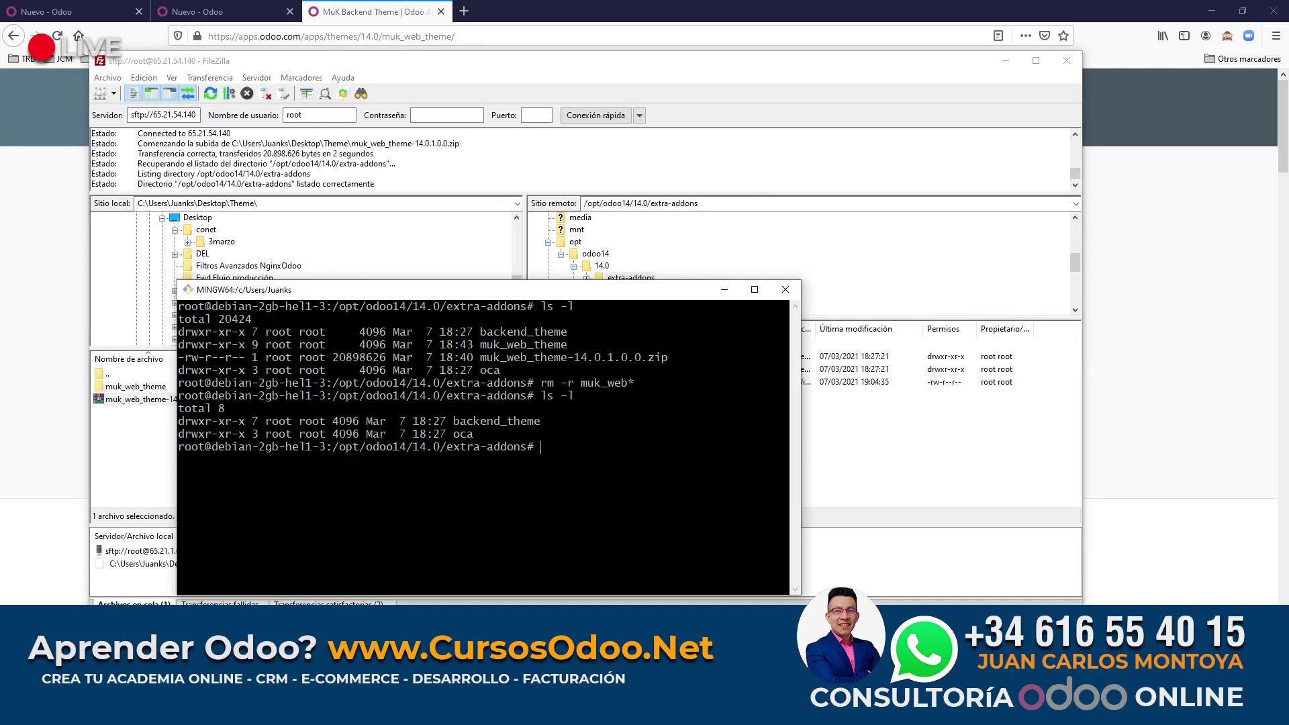
text(exit)
key(Return)
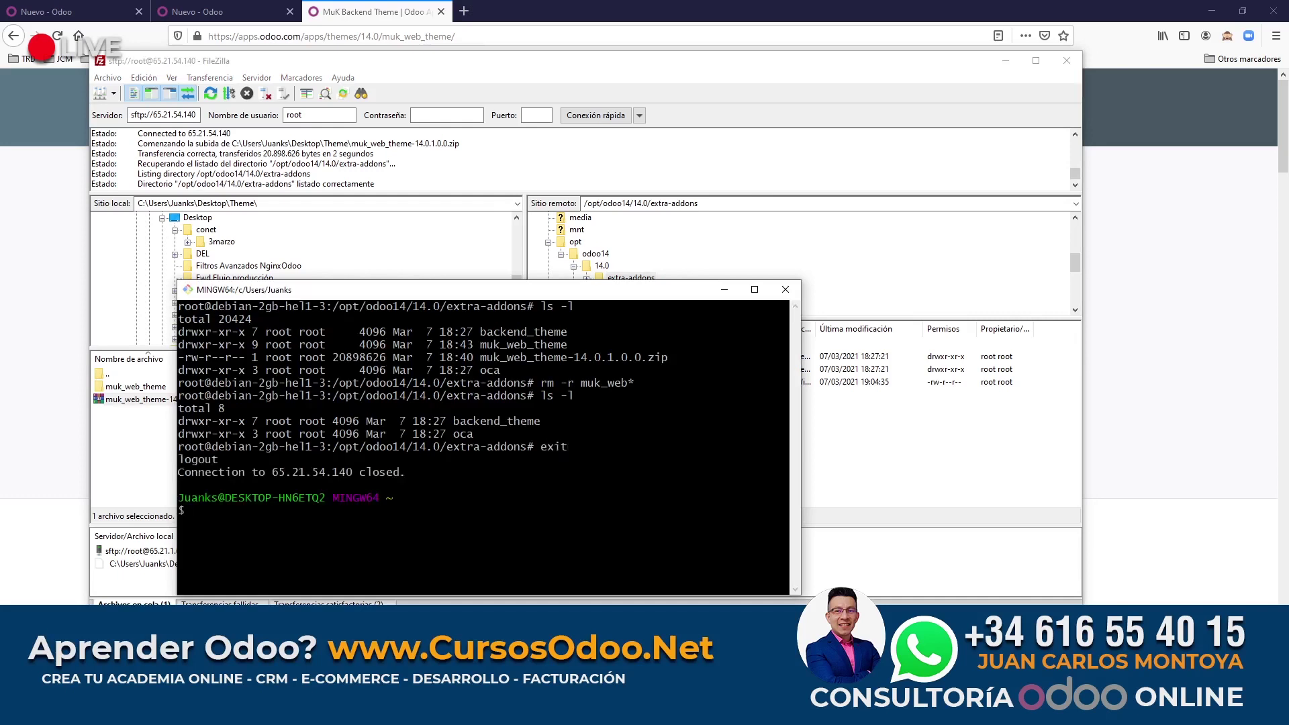
text(clear)
key(Return)
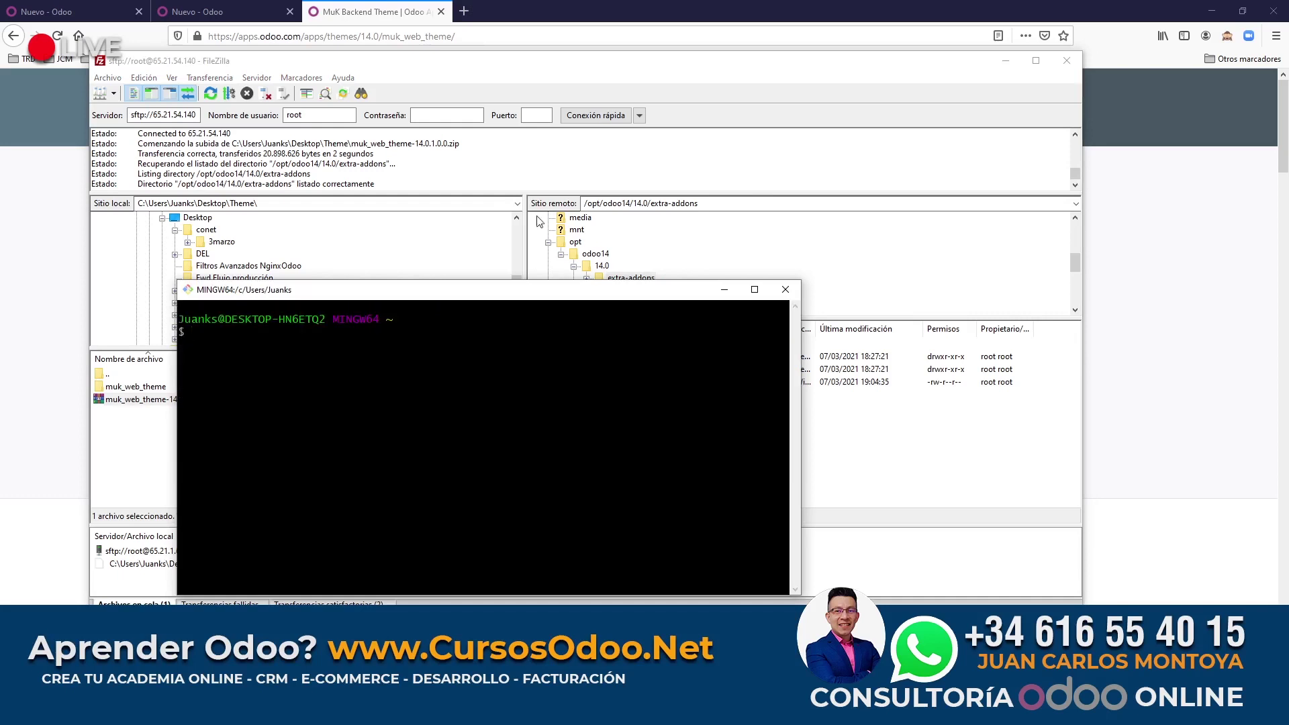
drag(498, 289, 501, 256)
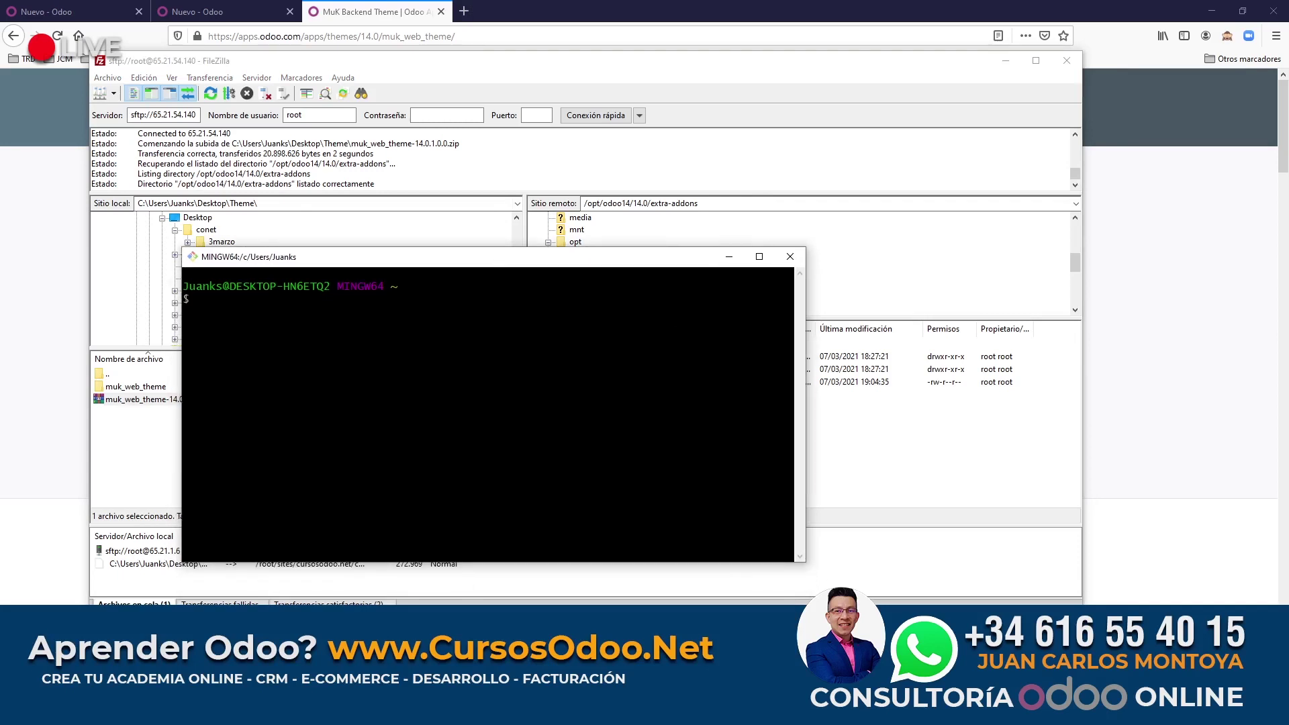
key(Up)
key(Up)
key(Return)
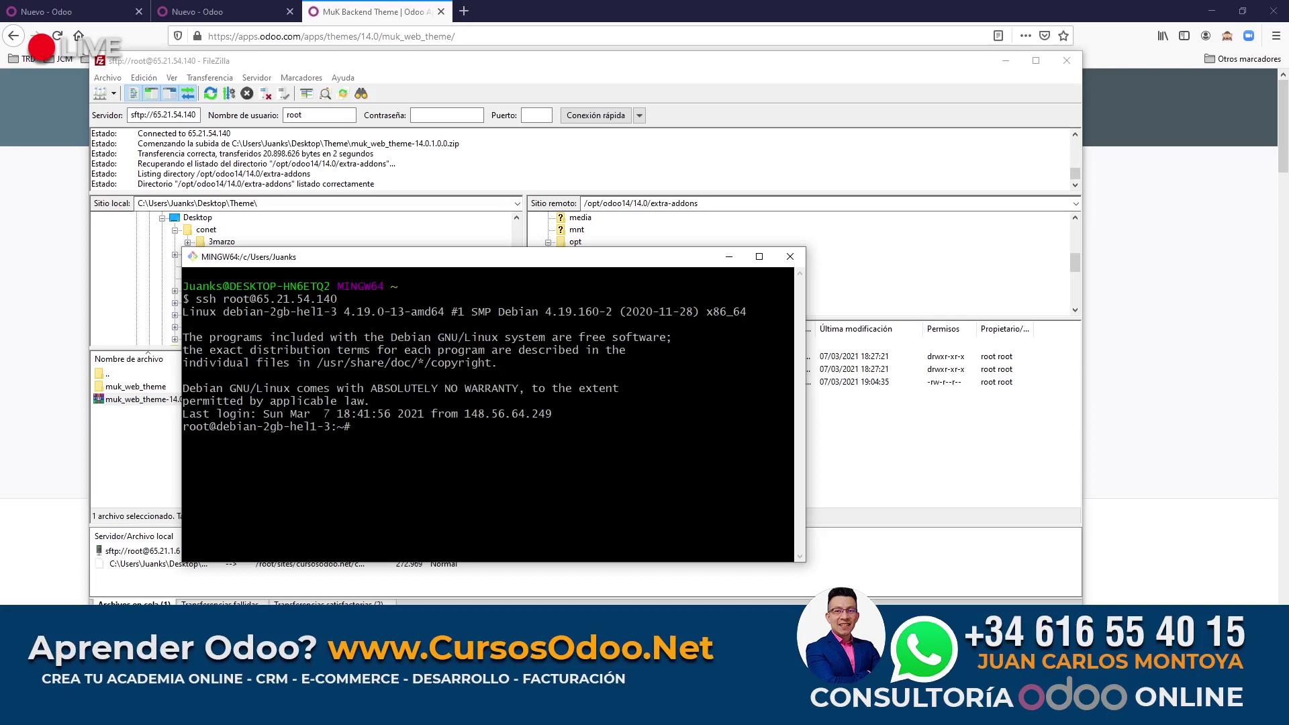
text(clear)
key(Return)
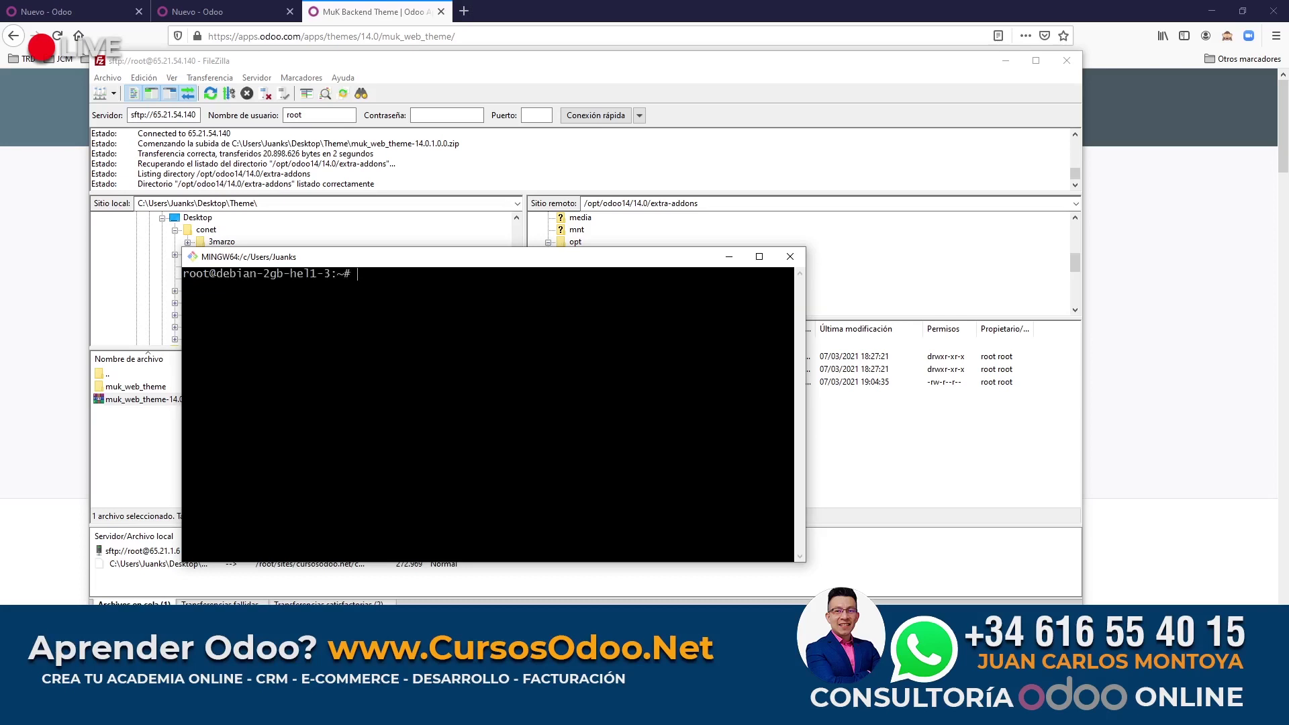
Change the working directory to /opt/odoo14/14.0/extra-addons/.
text(cd /)
mouse_move(672, 258)
mouse_down()
mouse_move(717, 457)
mouse_move(715, 269)
mouse_move(669, 268)
mouse_up()
text(/opt/)
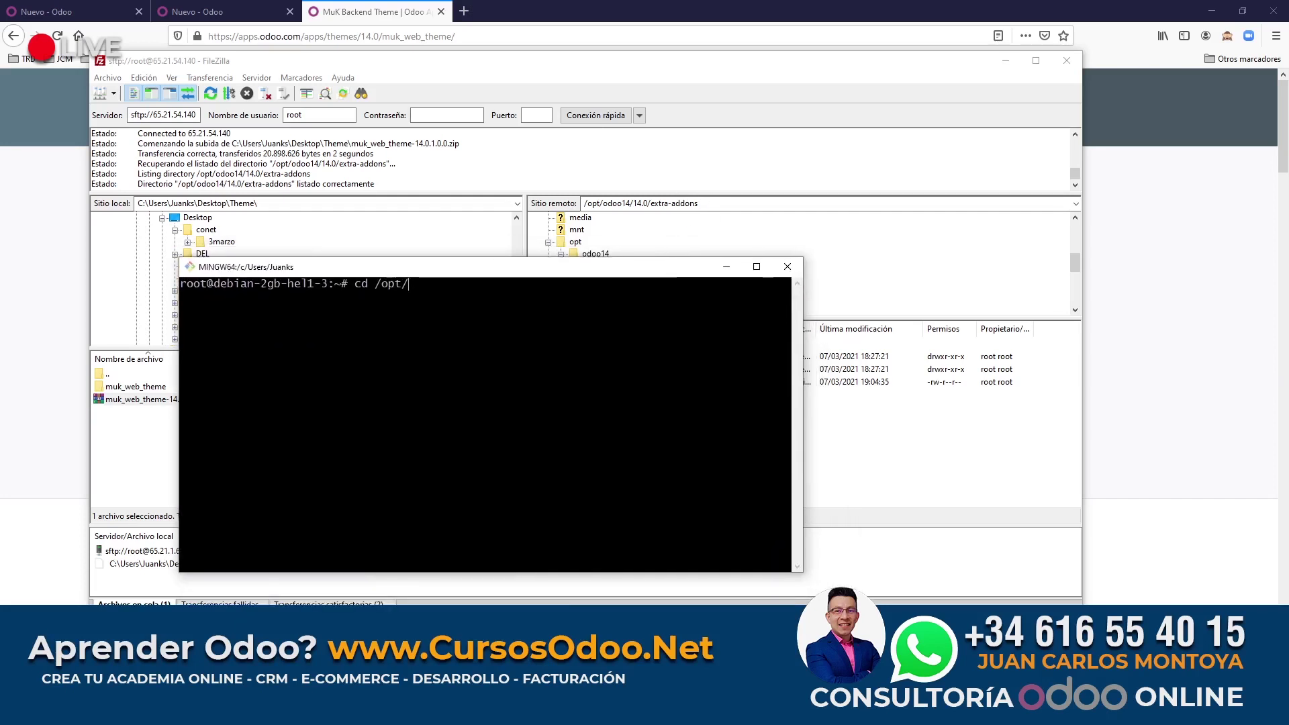
text(odoo14/14.0/extra-addons/)
key(Return)
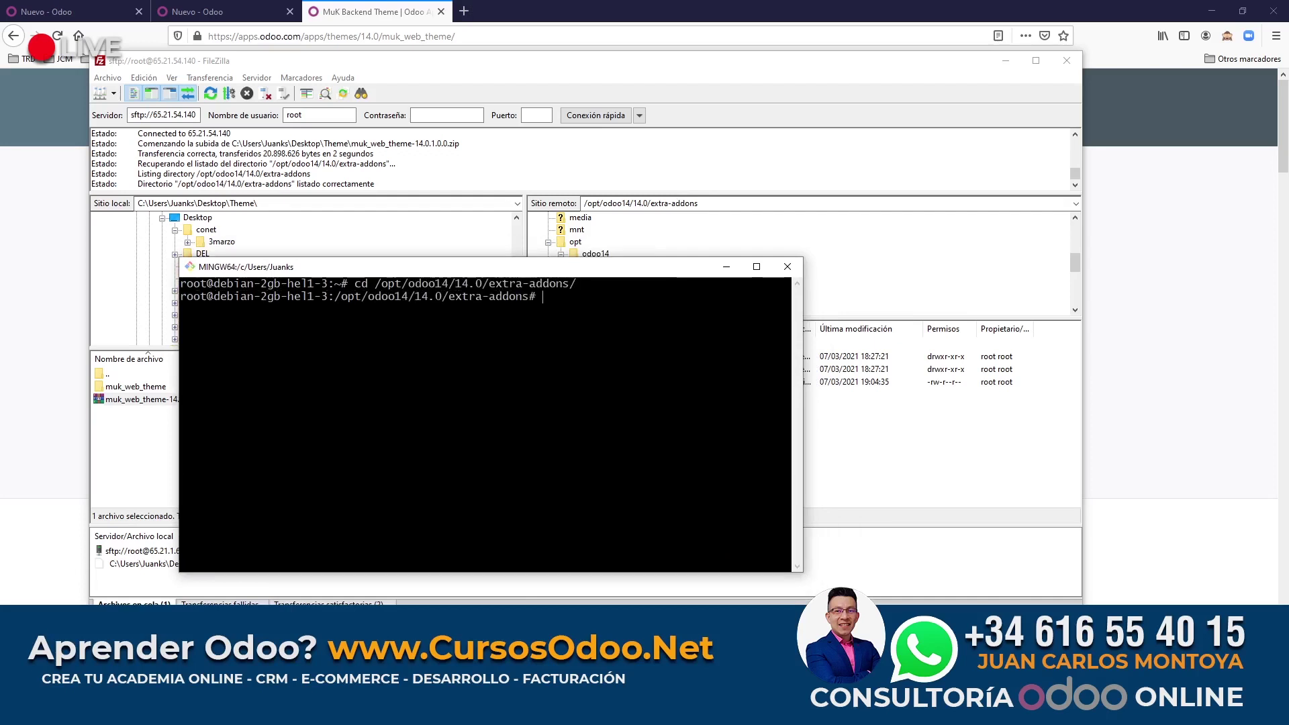
List the extra-addons directory in long format with ls -l and check for the uploaded theme archive.
text(ls -l)
key(Return)
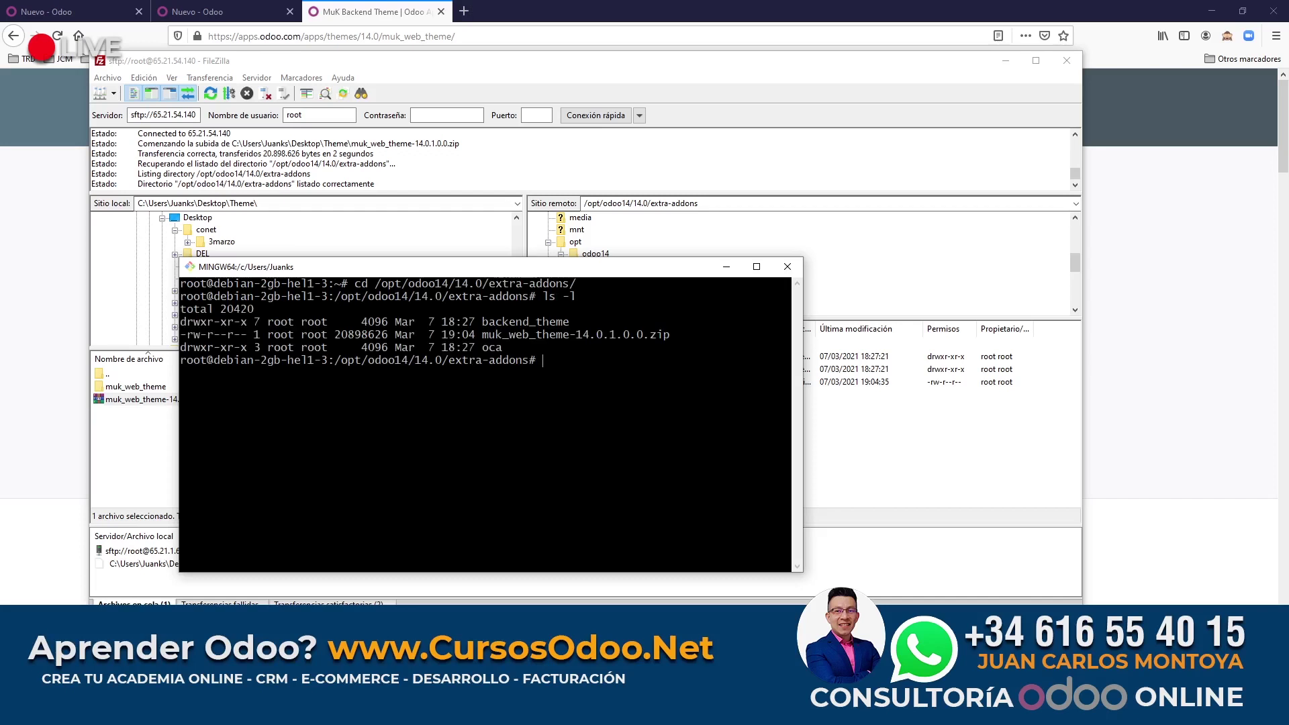
drag(496, 335, 550, 334)
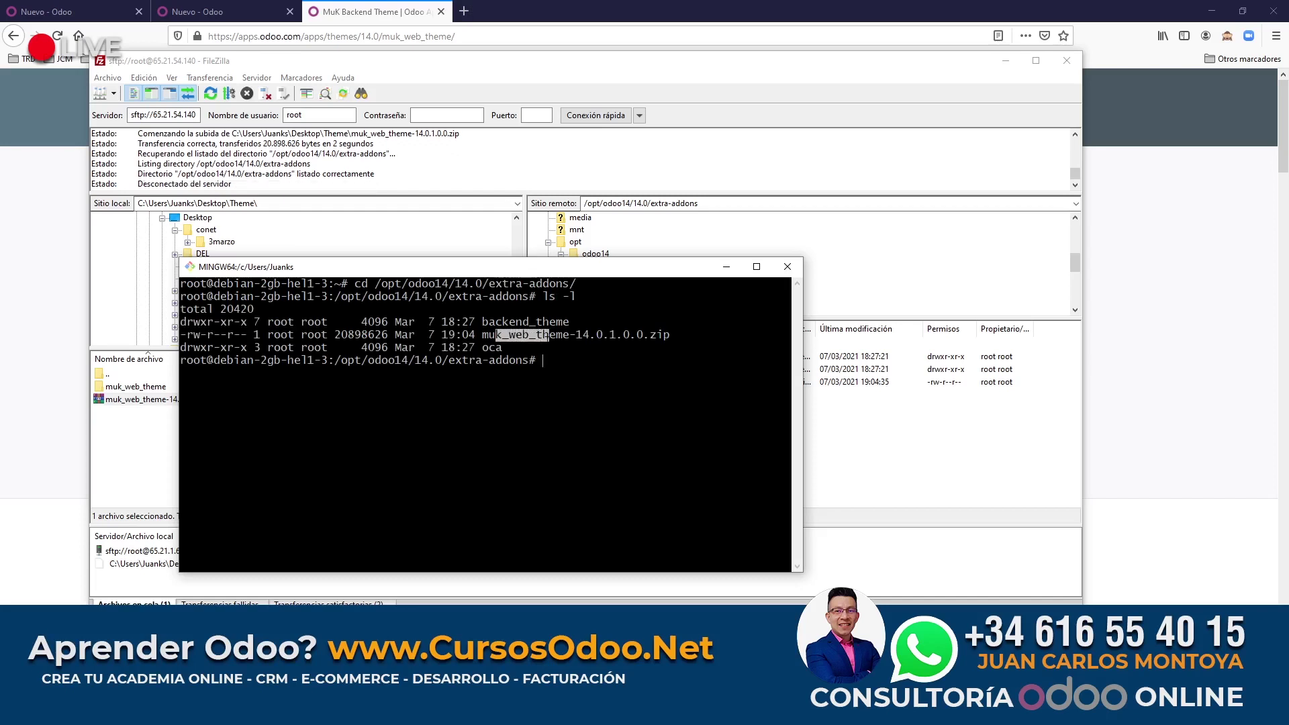
triple_click(593, 401)
click(593, 401)
text(unzip)
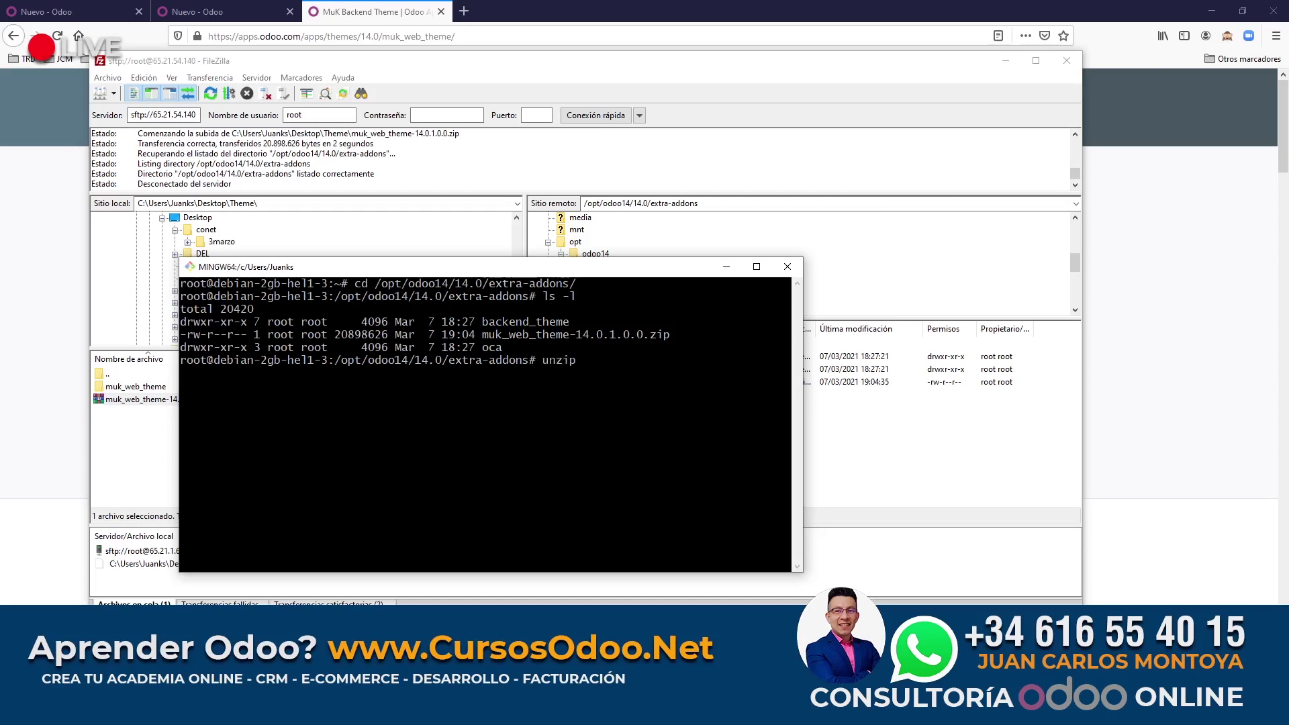
key(BackSpace)
key(BackSpace)
key(BackSpace)
key(BackSpace)
key(BackSpace)
Install the unzip package by running apt install unzip, and clear the terminal.
text(apt i)
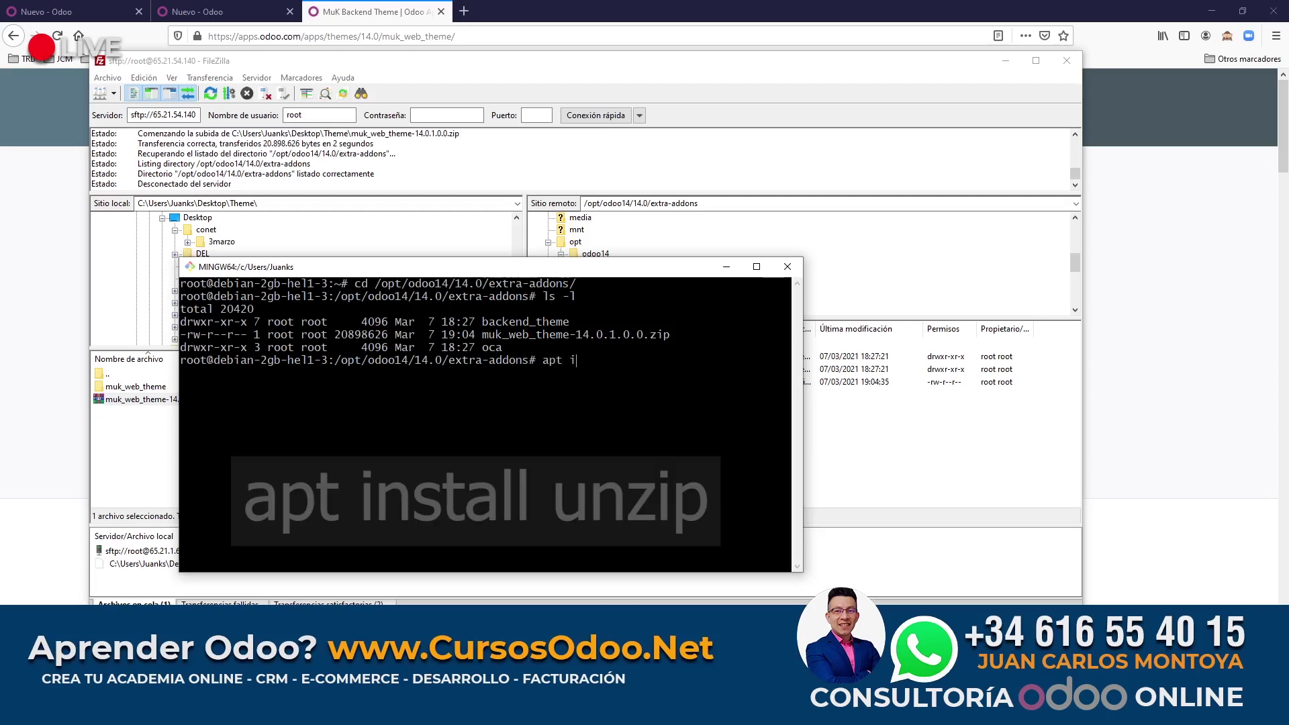
text(nstall un)
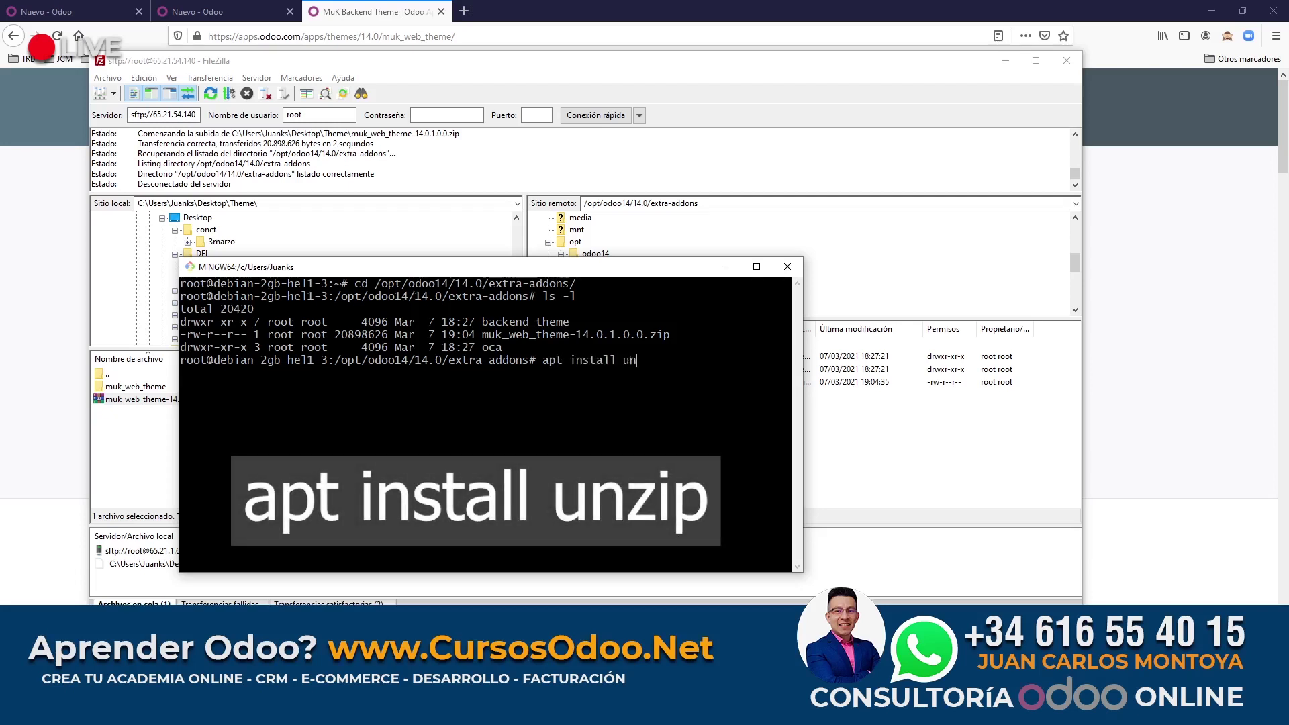
text(zip)
key(Return)
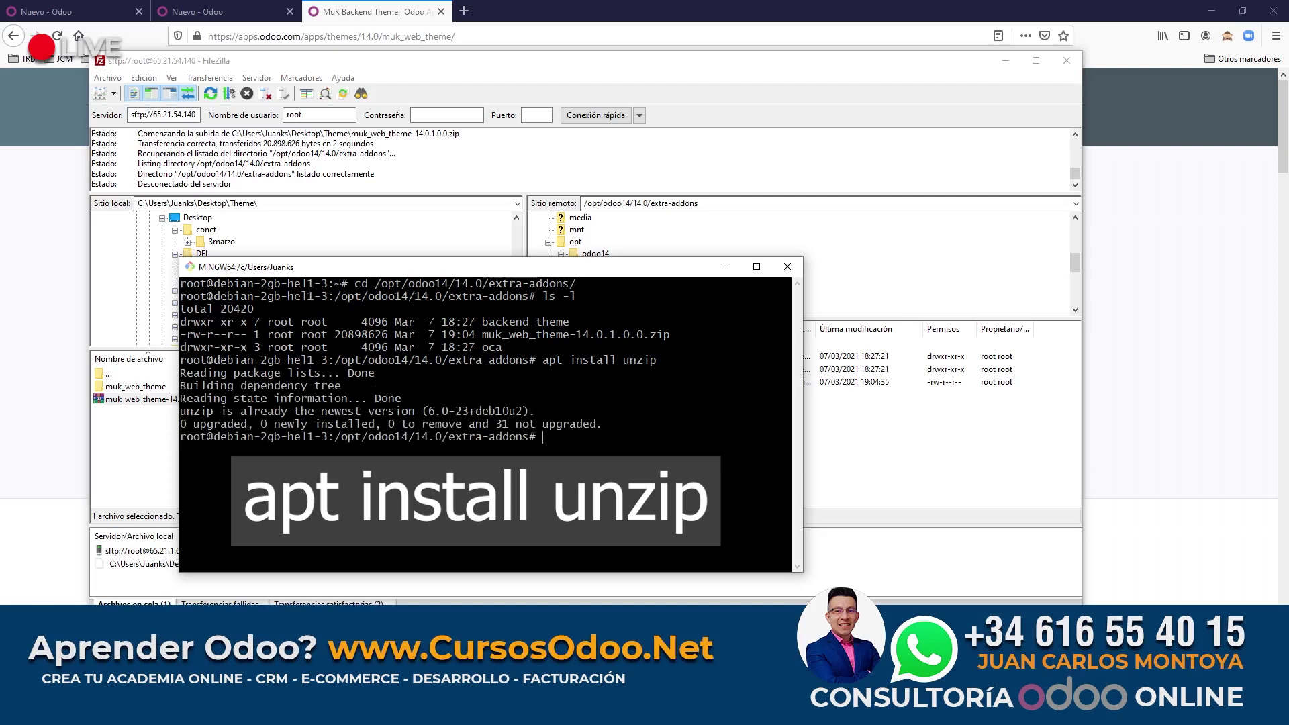
text(clear)
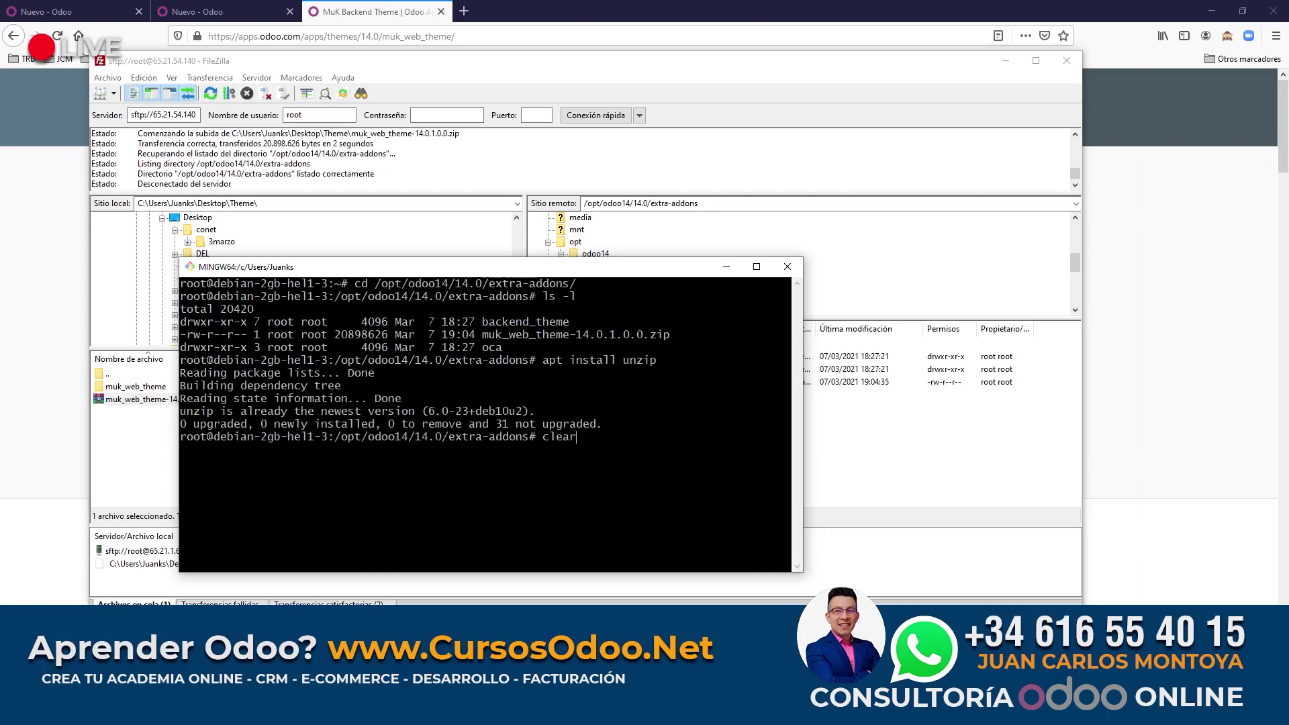
key(Return)
Widen the terminal and extract muk_web_theme-14.0.1.0.0.zip with the unzip command inside extra-addons.
text(unzip )
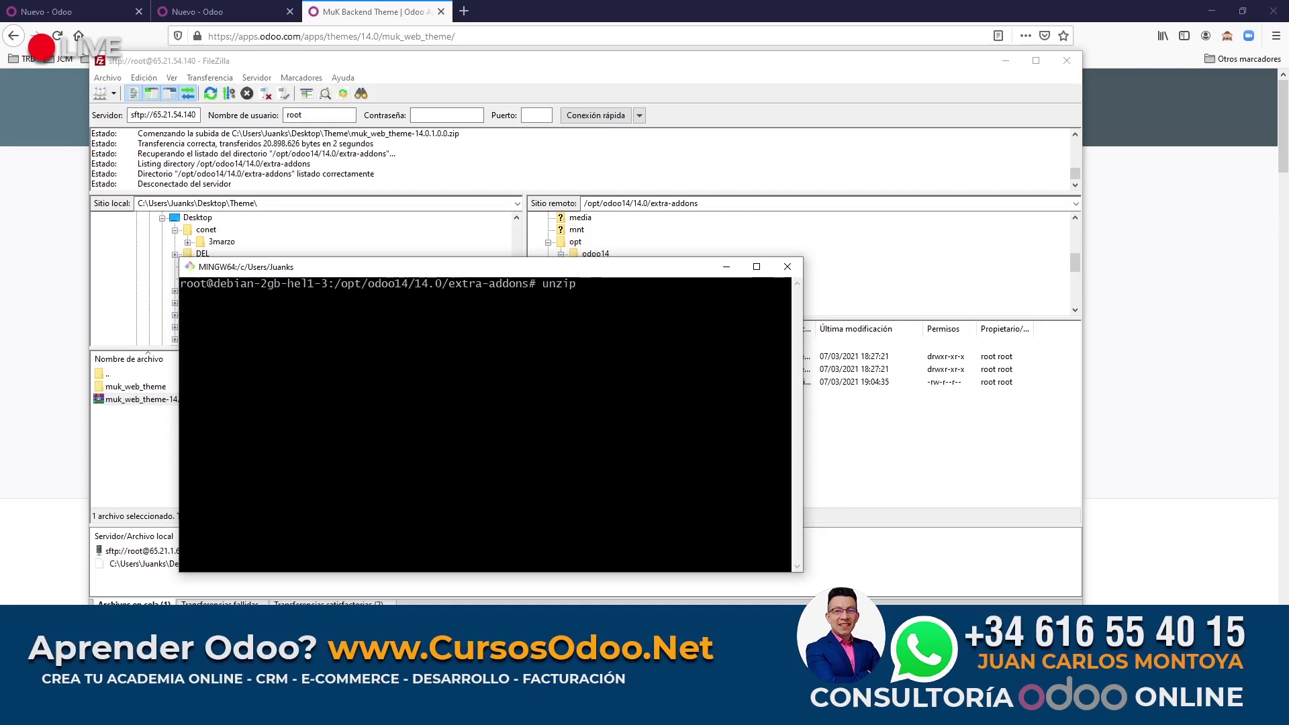
text(m)
key(Tab)
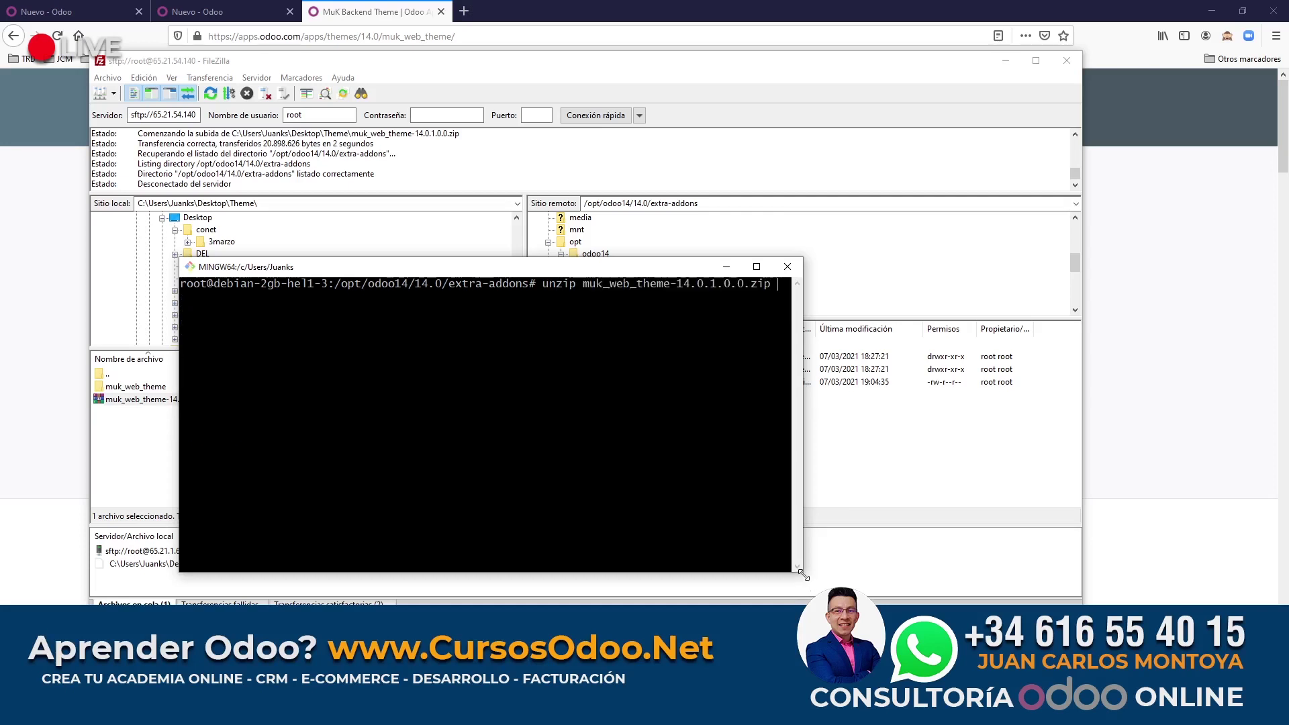
drag(803, 572, 850, 575)
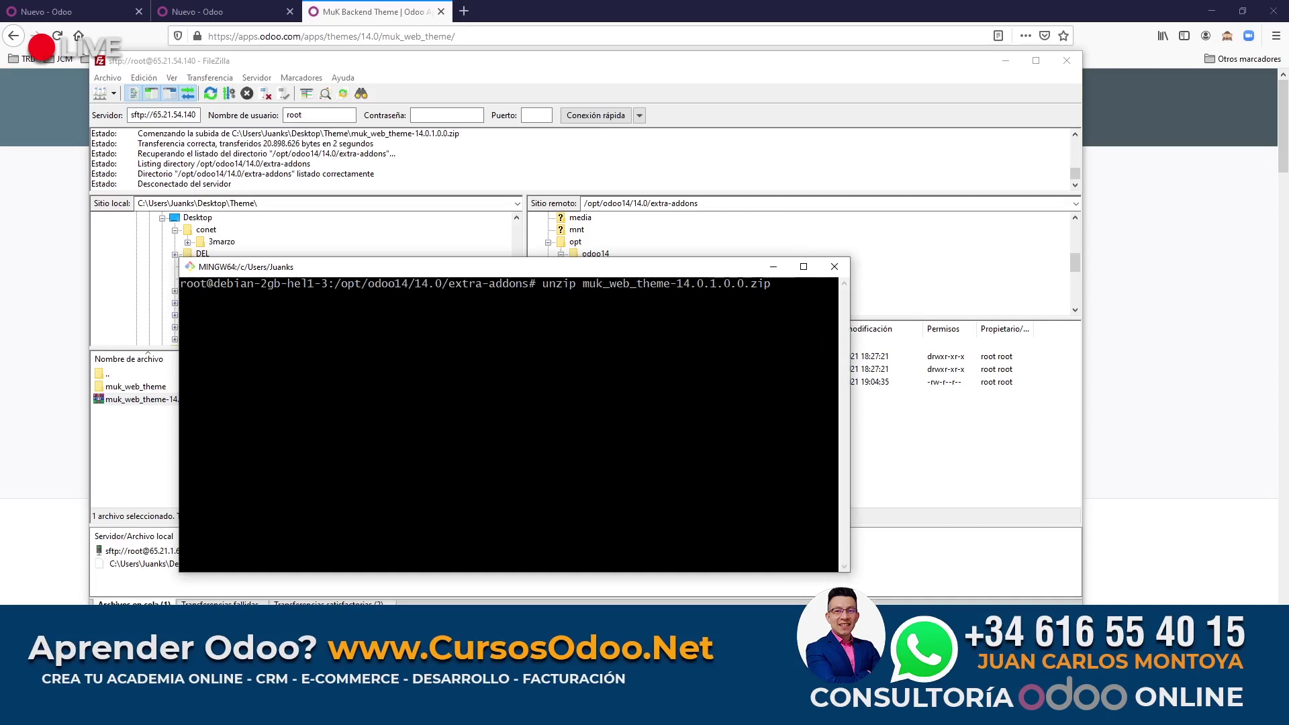
key(Return)
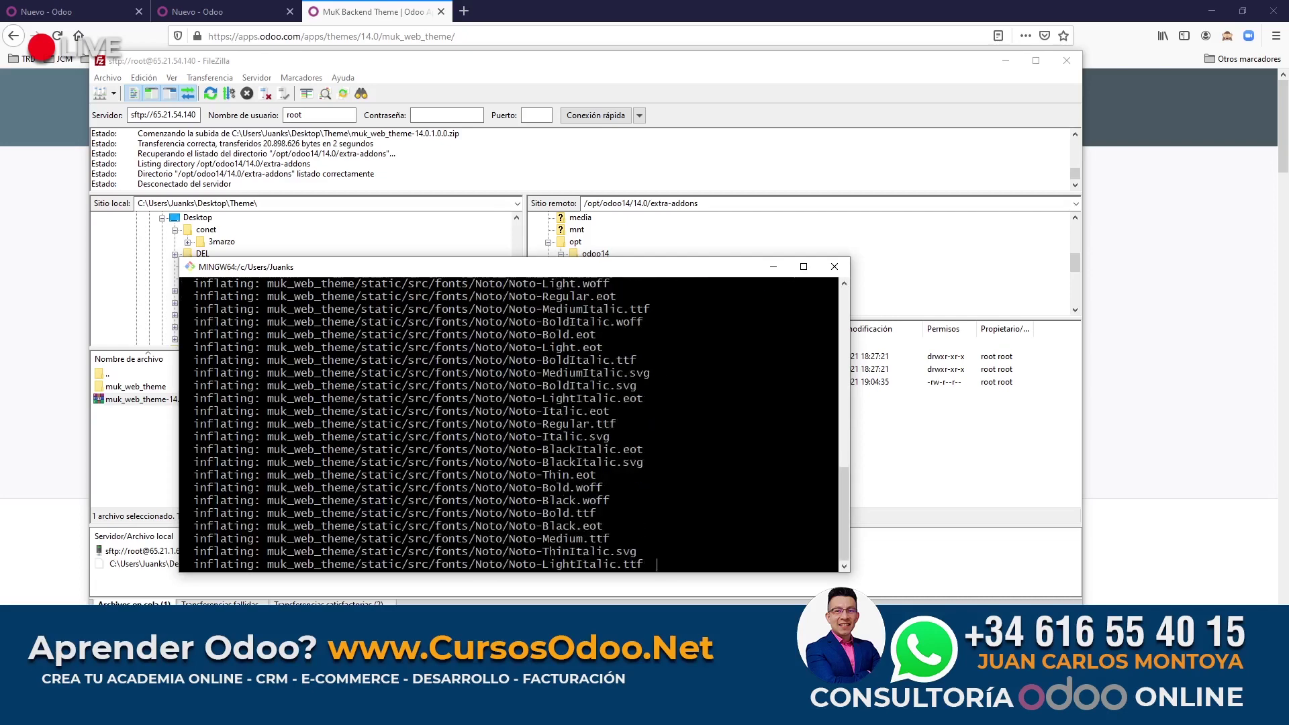
Clear the extraction output and run ls -l to check for the extracted muk_web_theme folder.
key(ctrl+l)
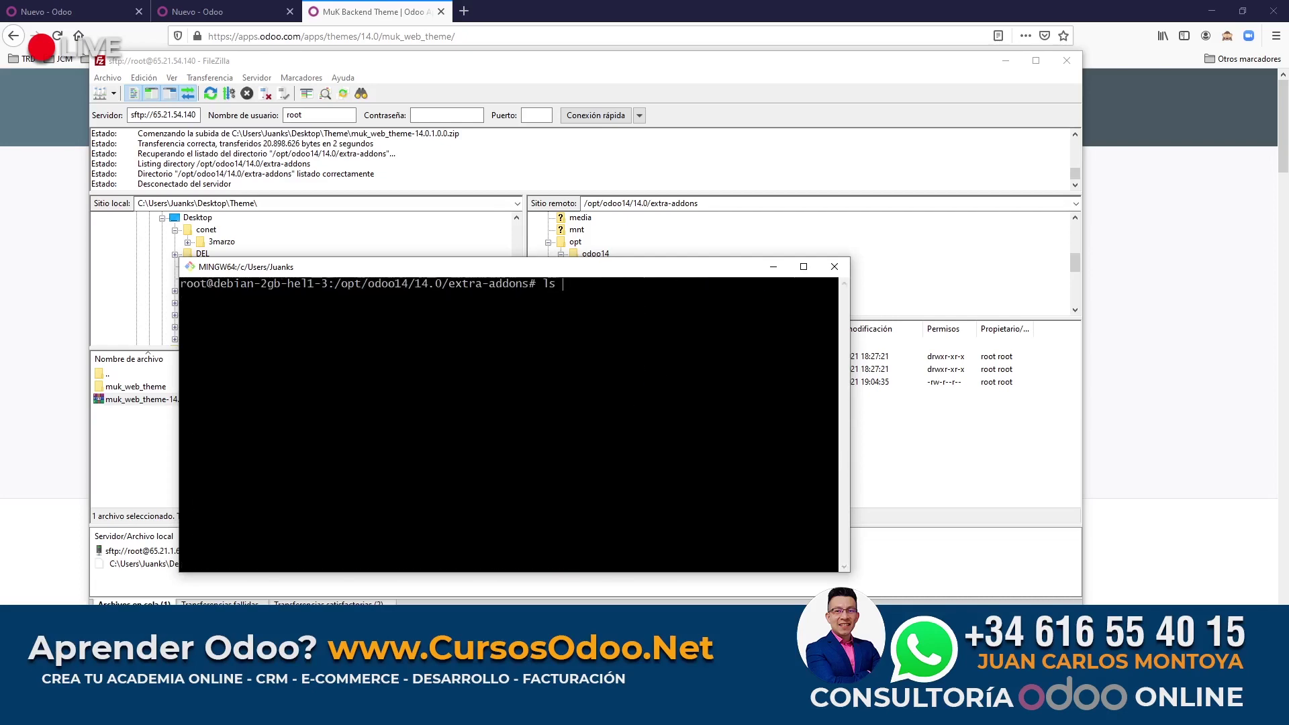
key(Return)
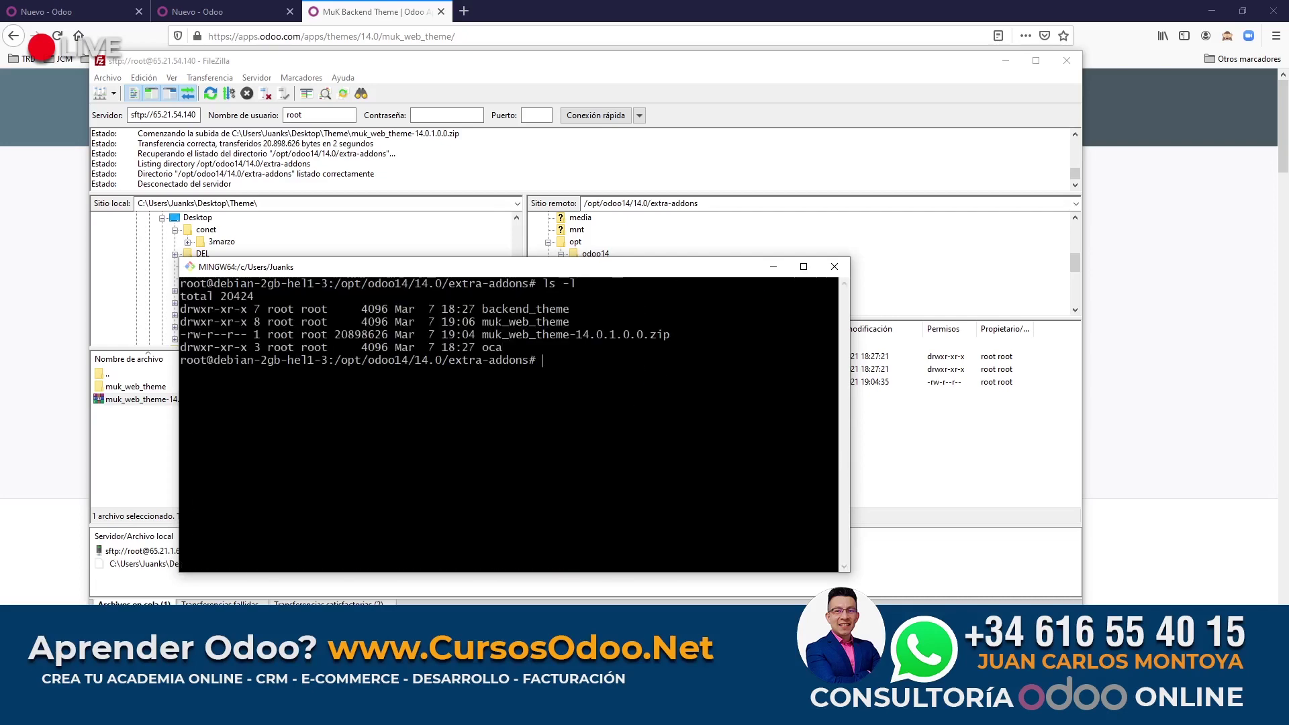
double_click(526, 322)
Switch to FileZilla and refresh the remote extra-addons directory listing.
click(747, 246)
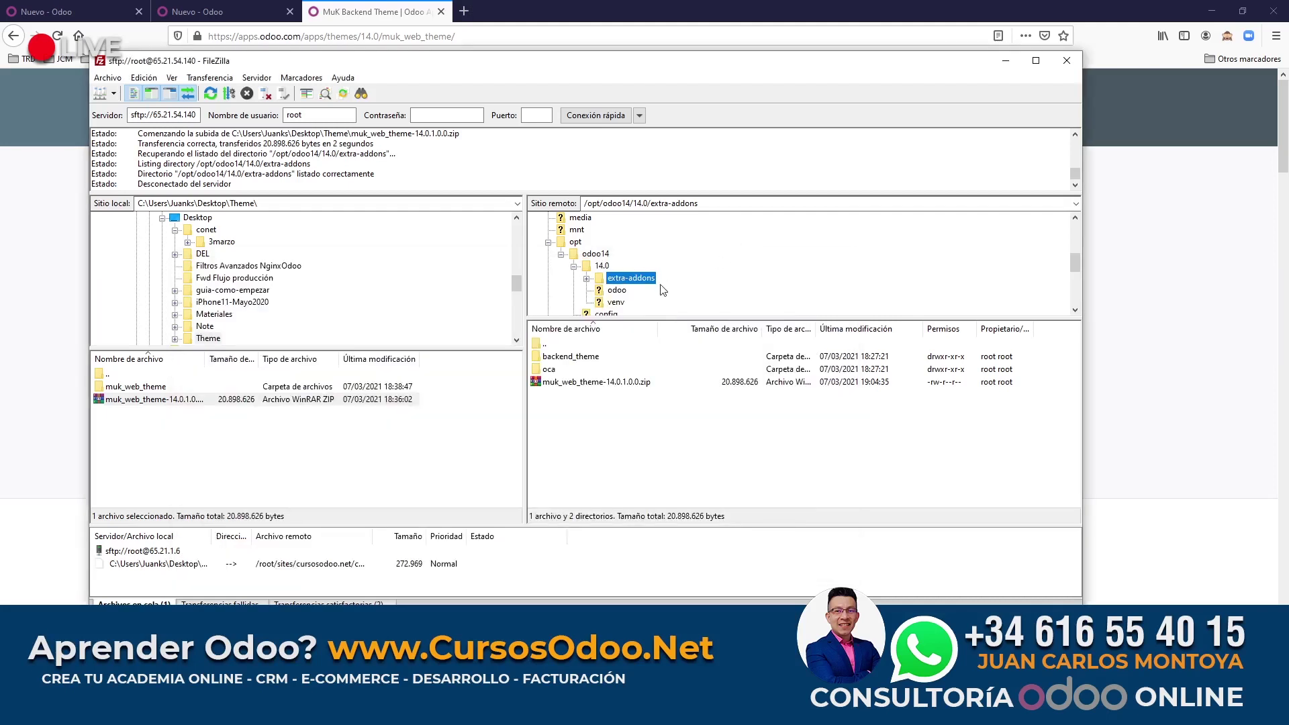
right_click(606, 418)
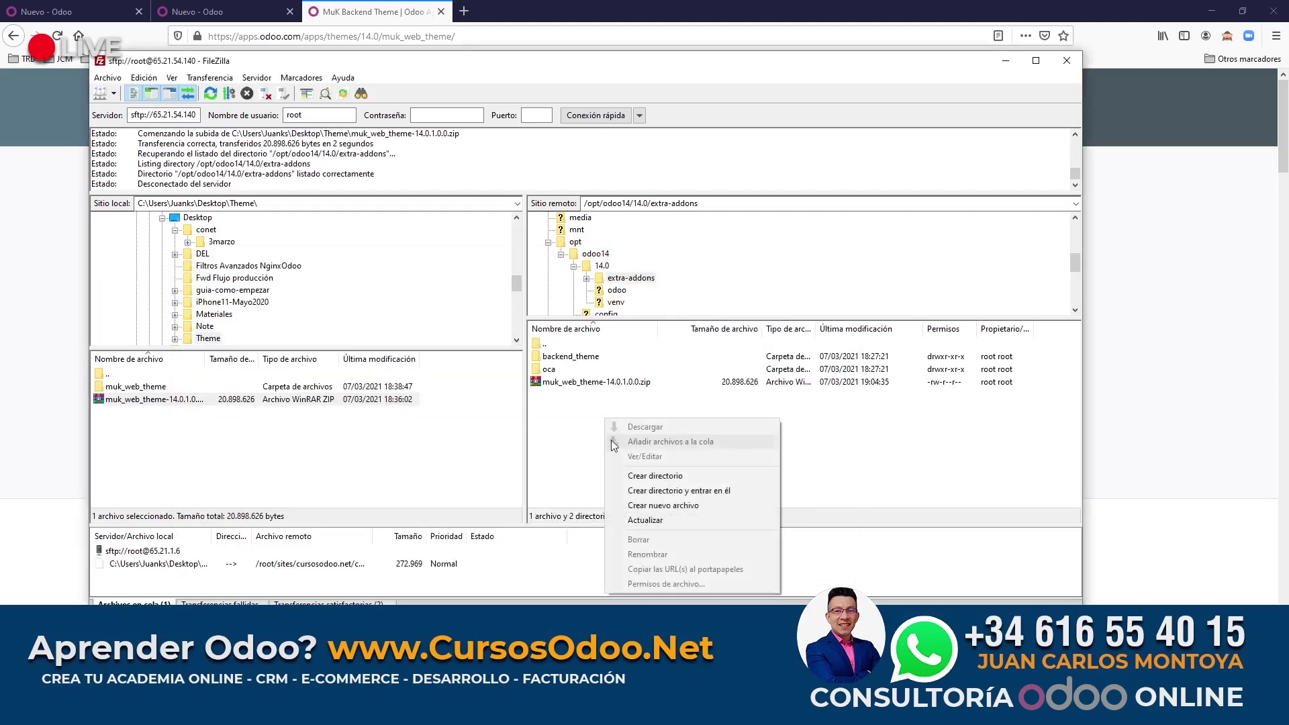
click(646, 521)
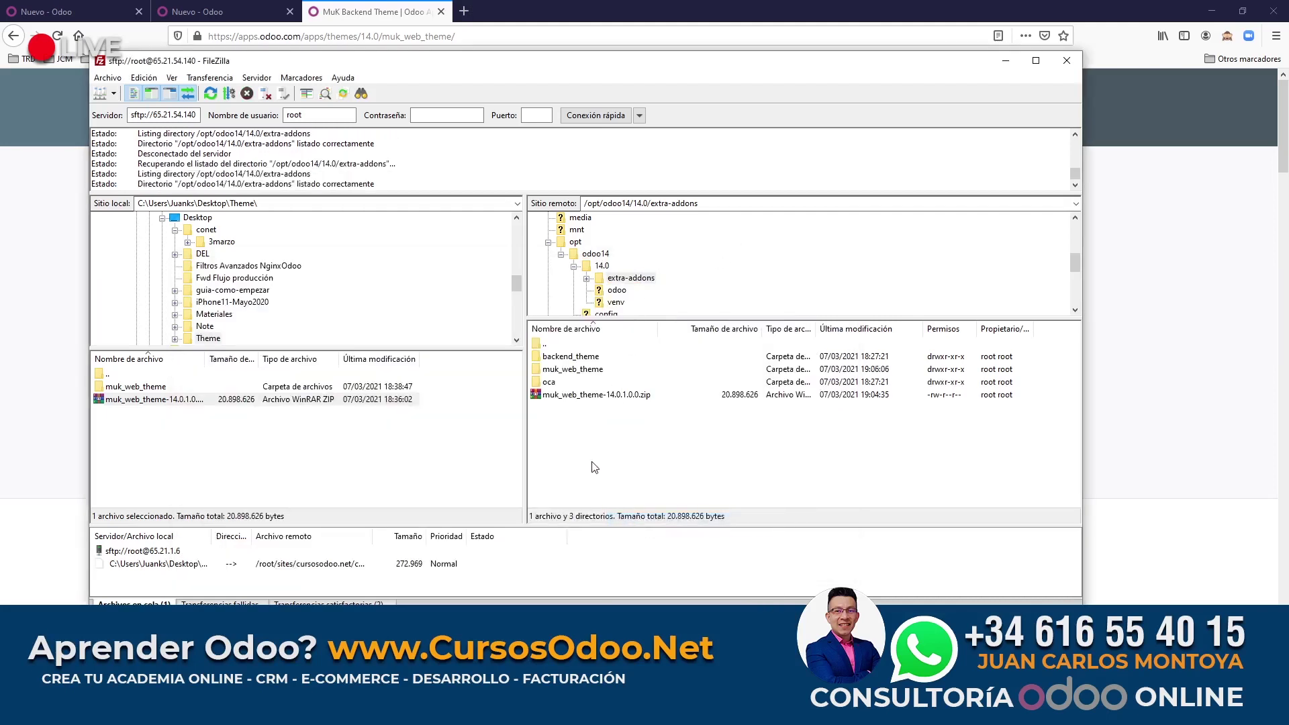
Inspect the remote muk_web_theme folder's contents, including __manifest__.py, and return to extra-addons.
click(553, 371)
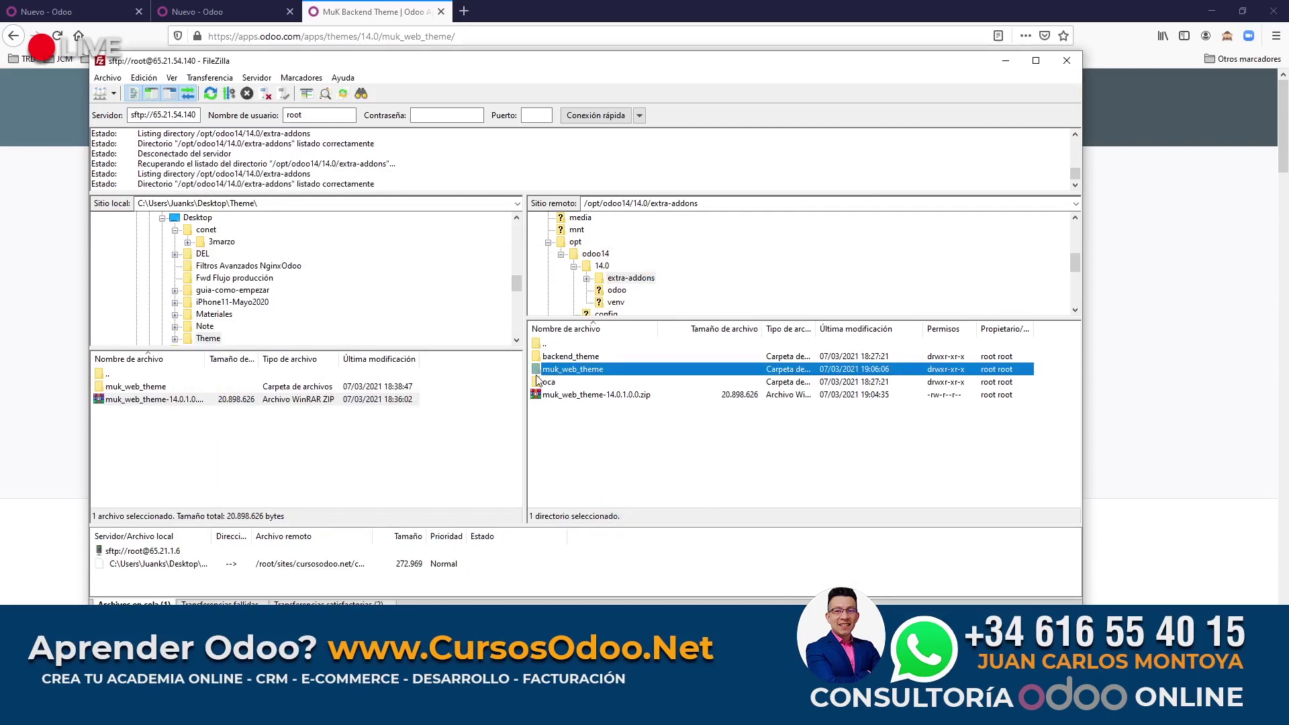
double_click(572, 370)
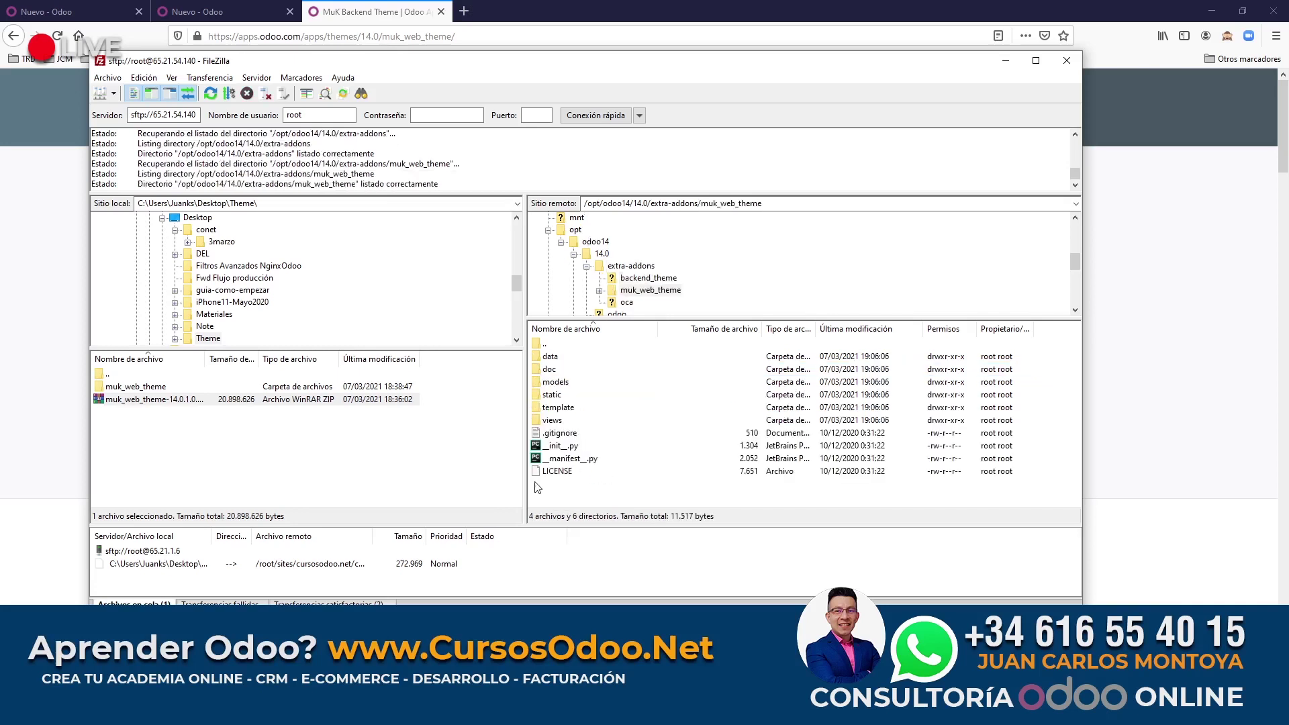
click(567, 461)
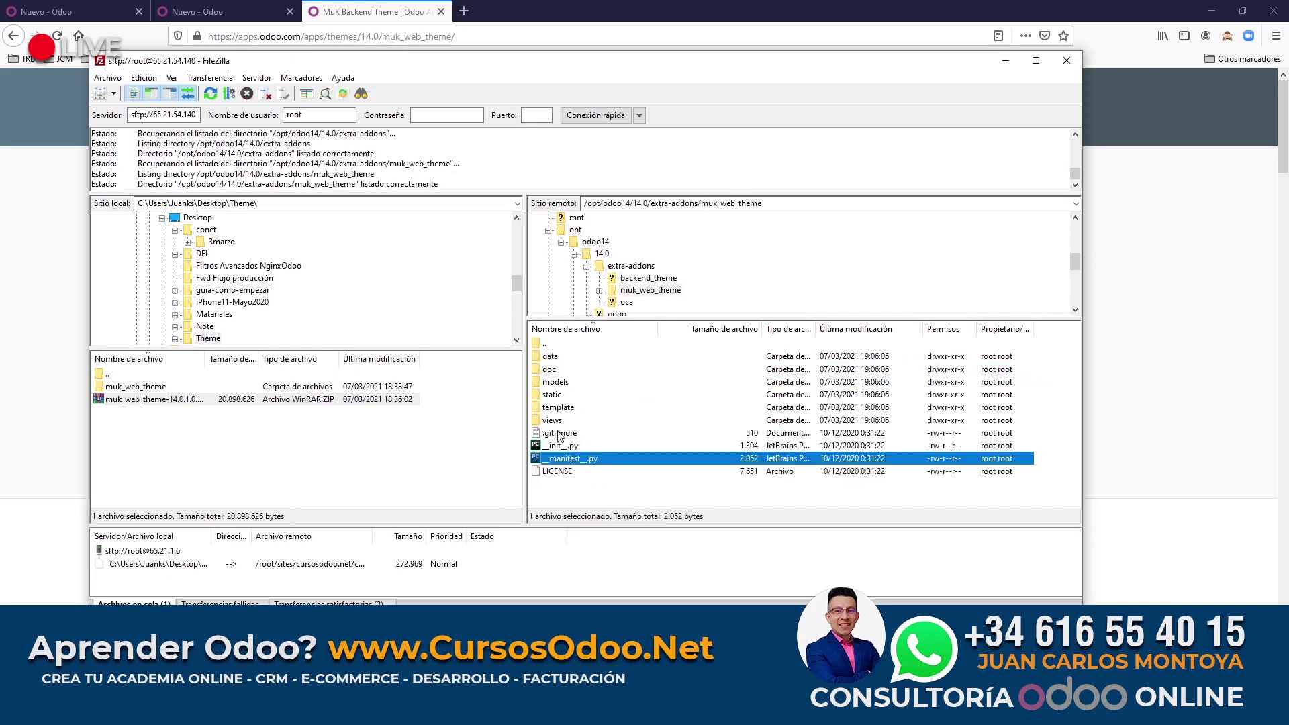
double_click(544, 345)
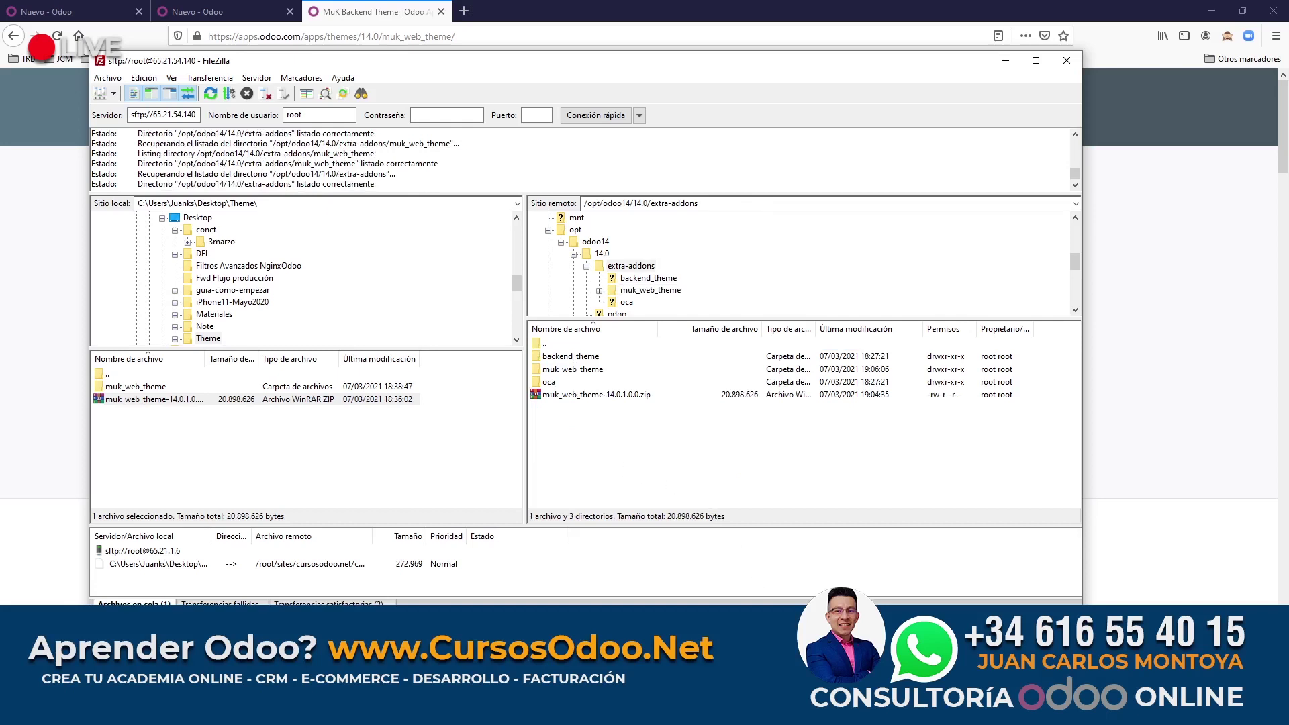
Switch back to the terminal, clear it and restart Odoo with systemctl restart odoo14.service.
key(alt+Tab)
text(cl)
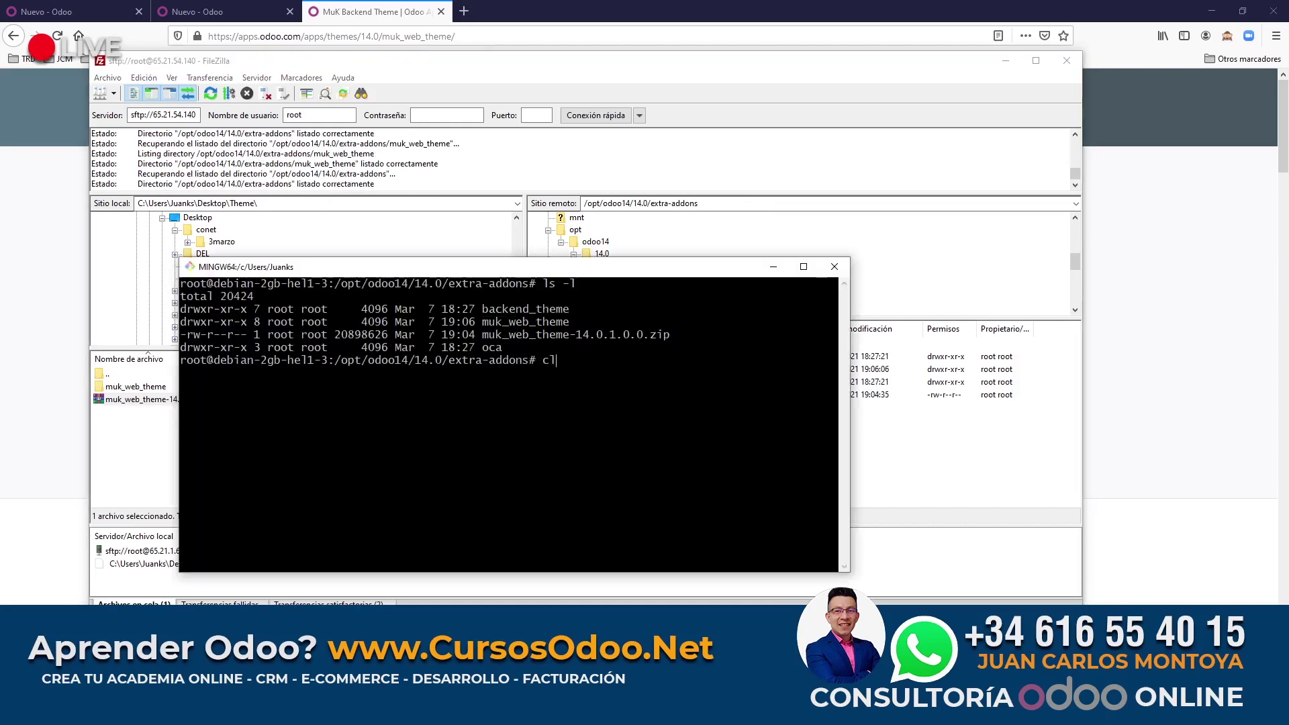
text(ear)
key(Return)
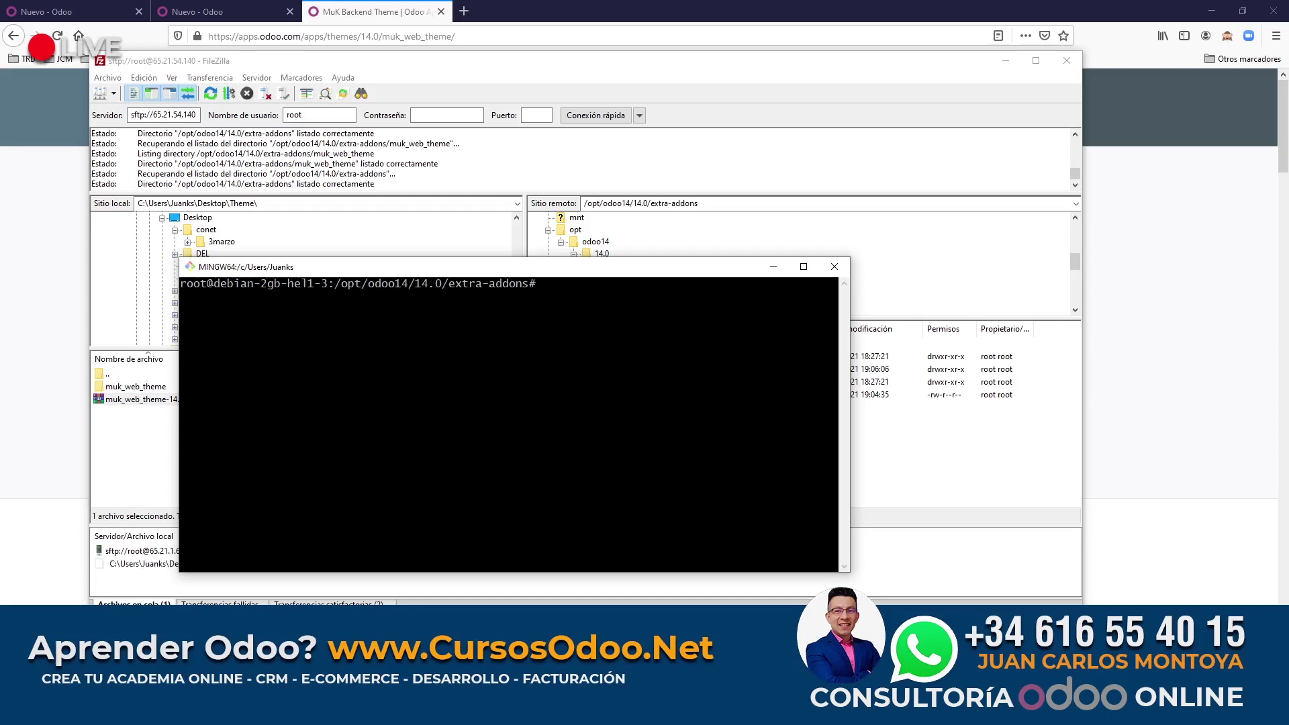
text(systemctl restart odoo14.service)
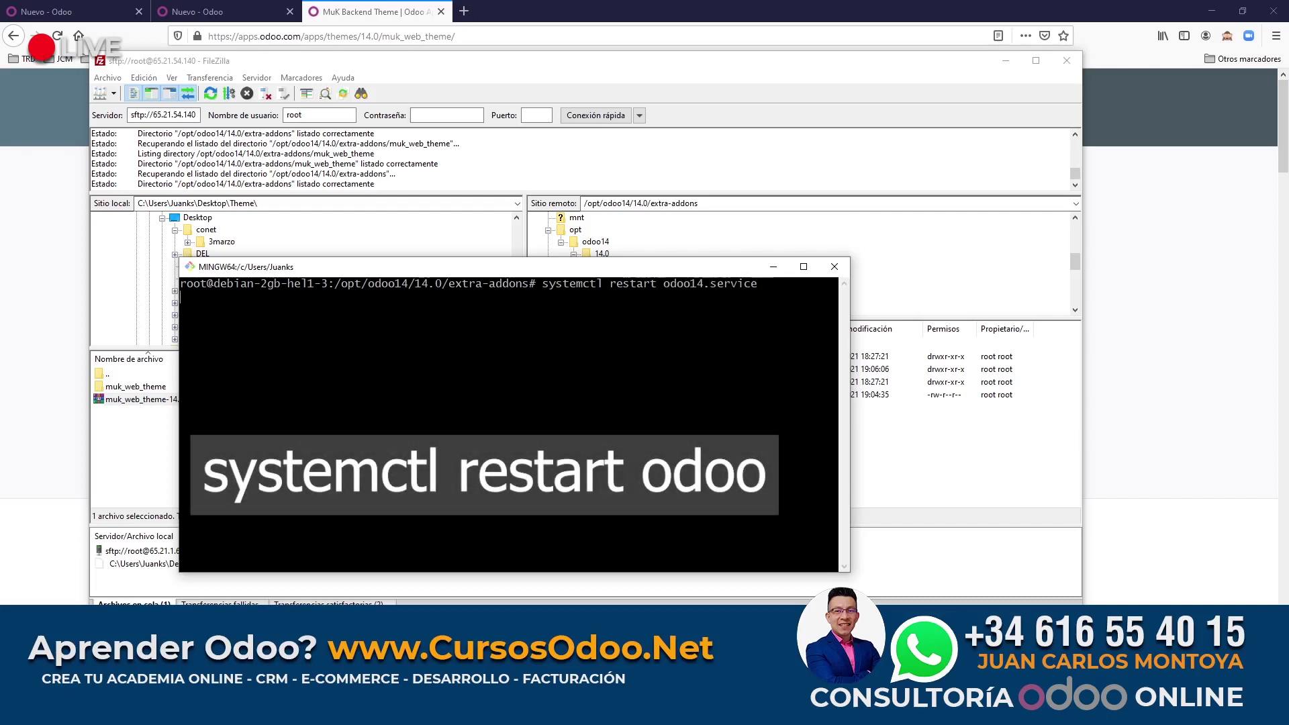
Run the pending Odoo restart command, switch to the browser and open Odoo's Aplicaciones in a new tab.
key(Return)
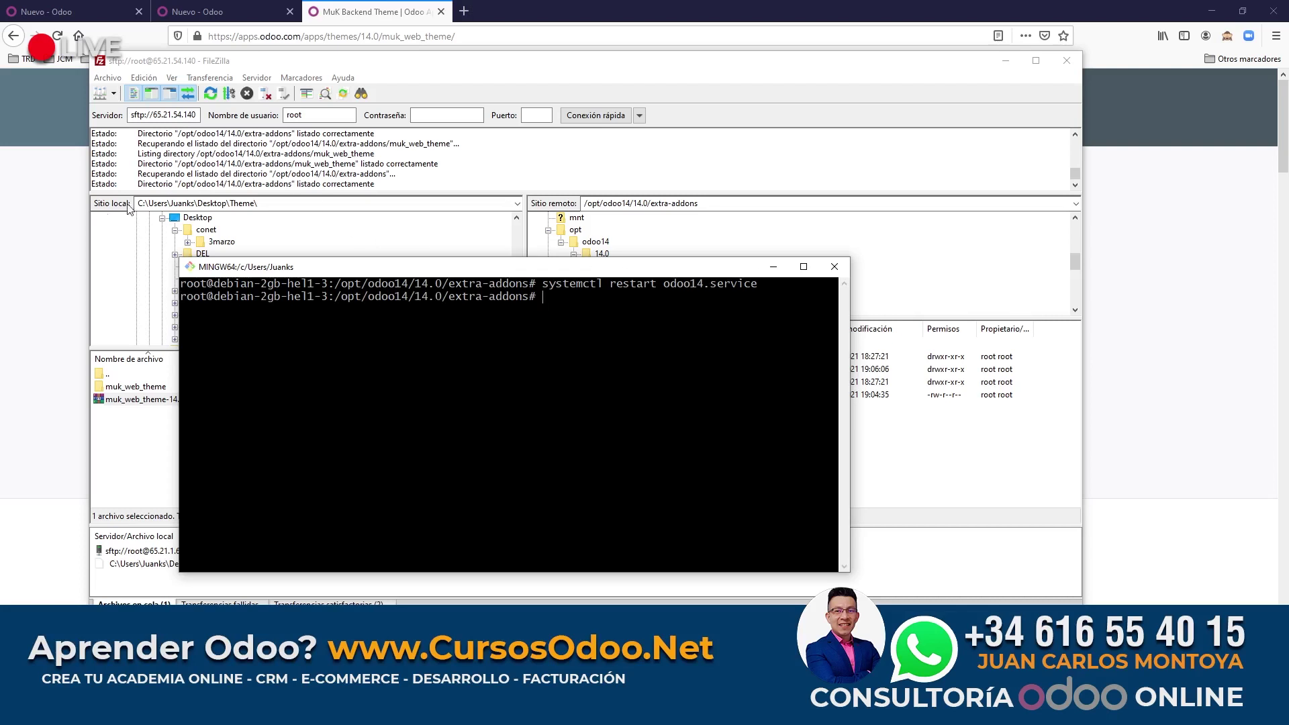
click(76, 210)
click(225, 11)
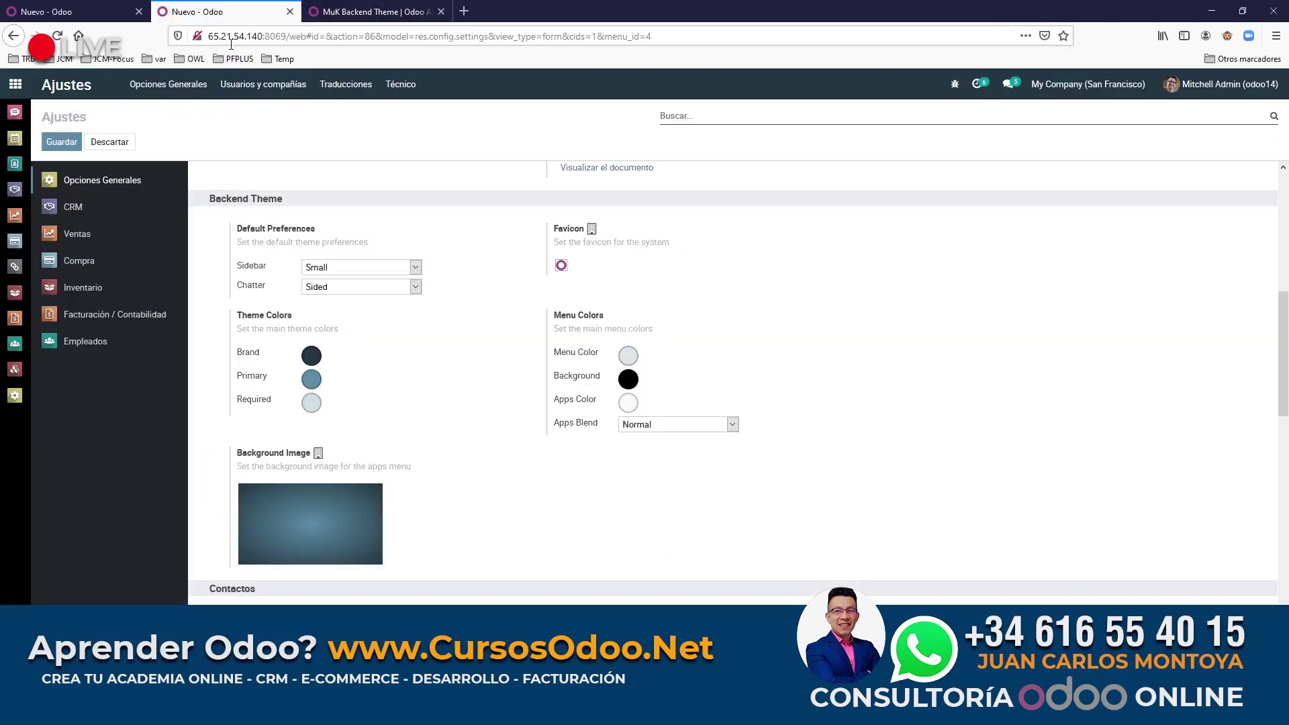
click(14, 94)
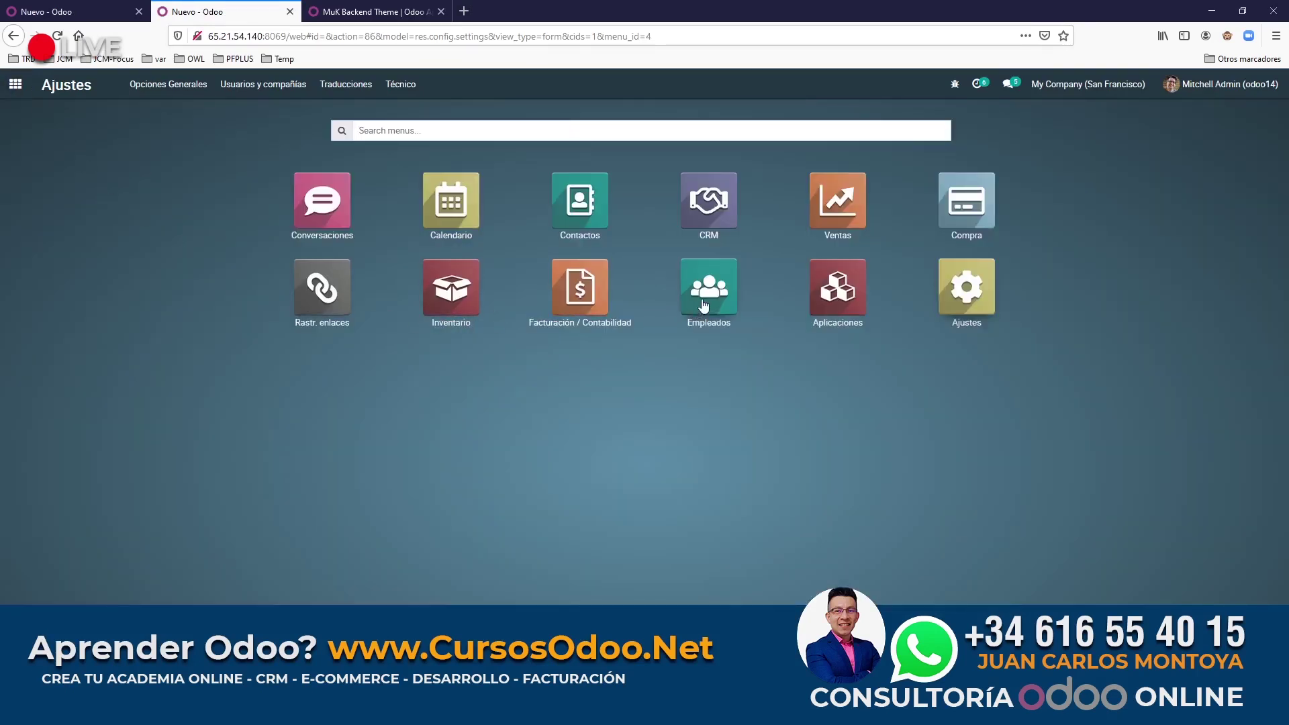
middle_click(840, 305)
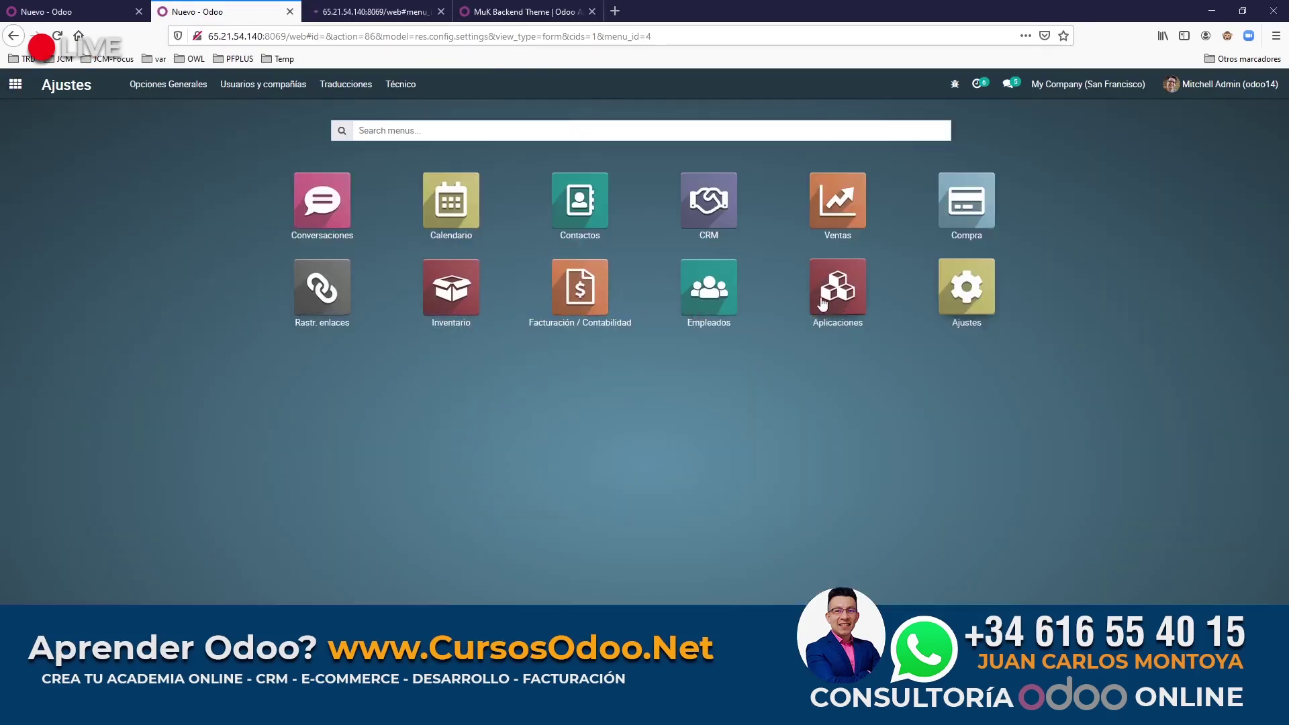
click(391, 14)
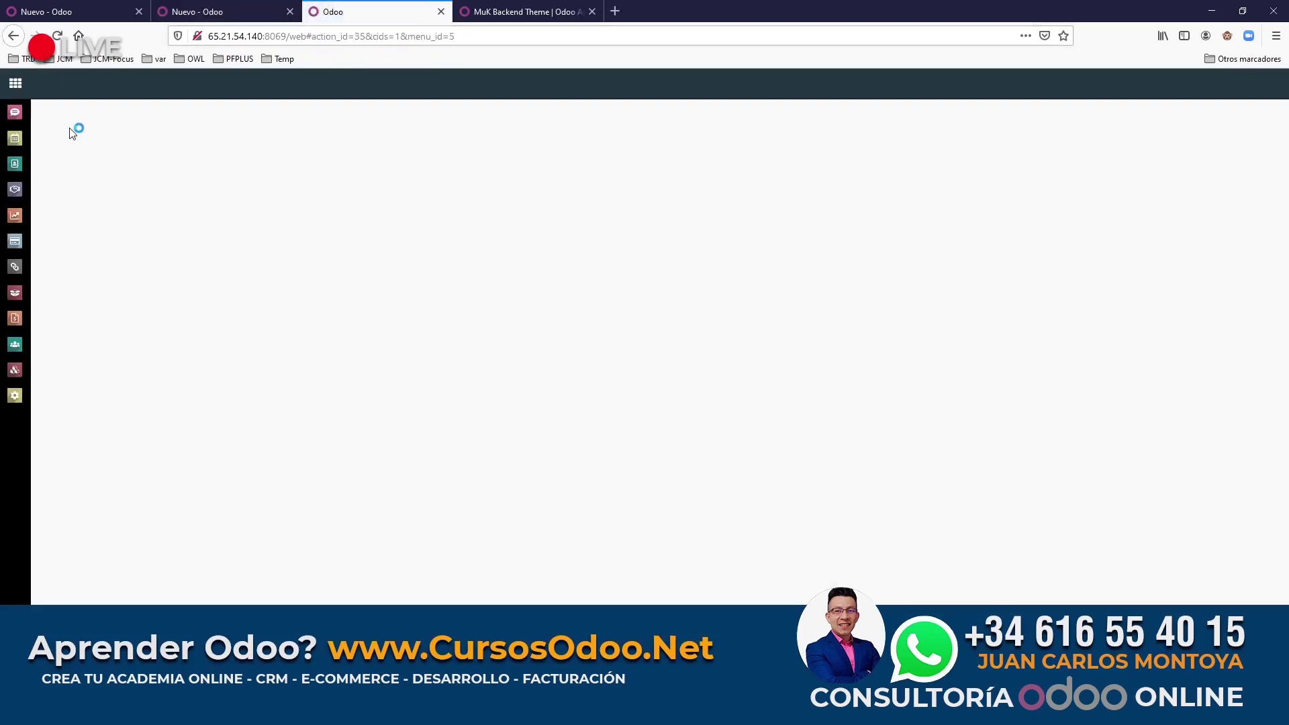
Activate developer mode with assets (con activos) from the general options in Odoo's Ajustes.
click(14, 89)
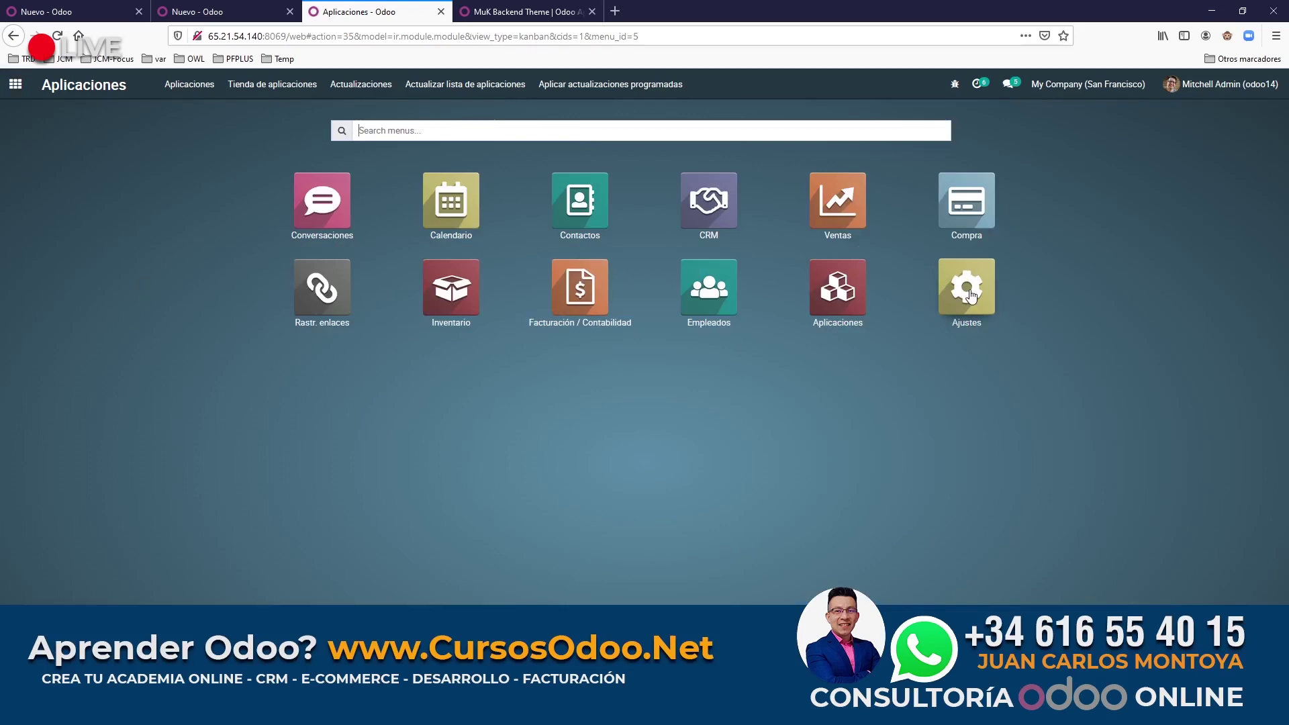
click(971, 296)
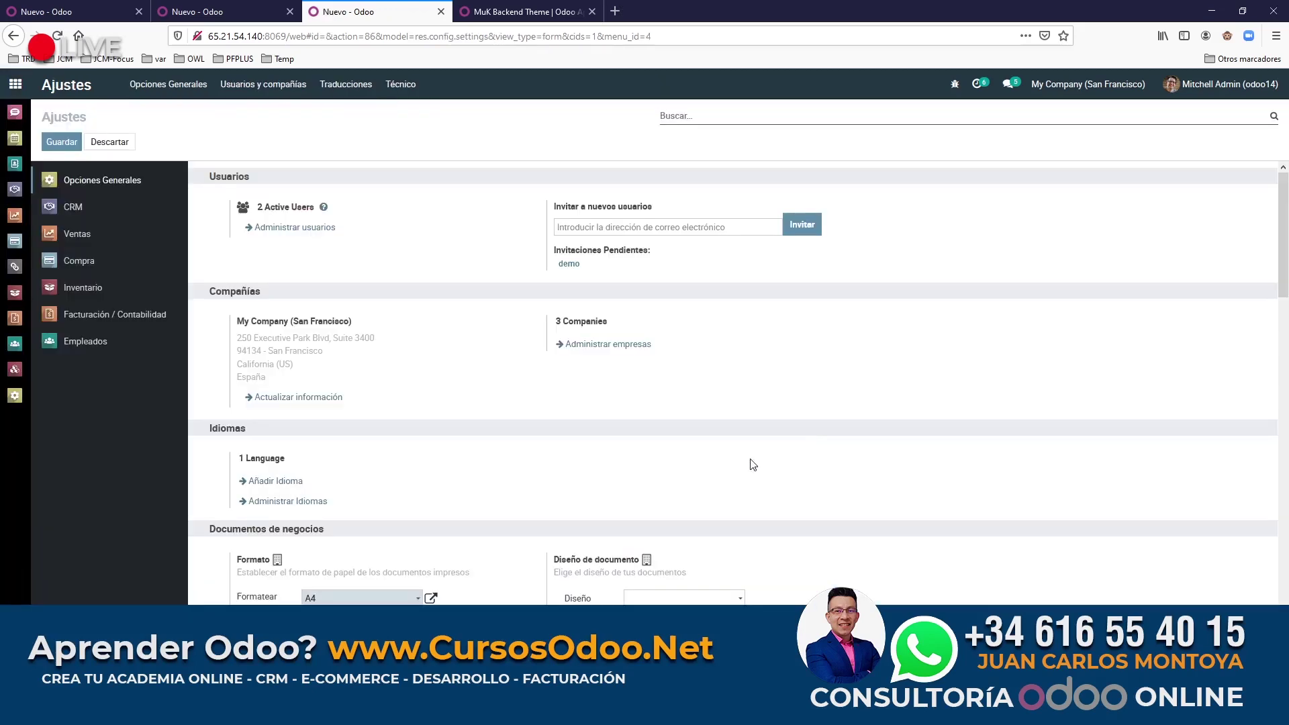
scroll(748, 463, down, 5)
scroll(637, 477, down, 15)
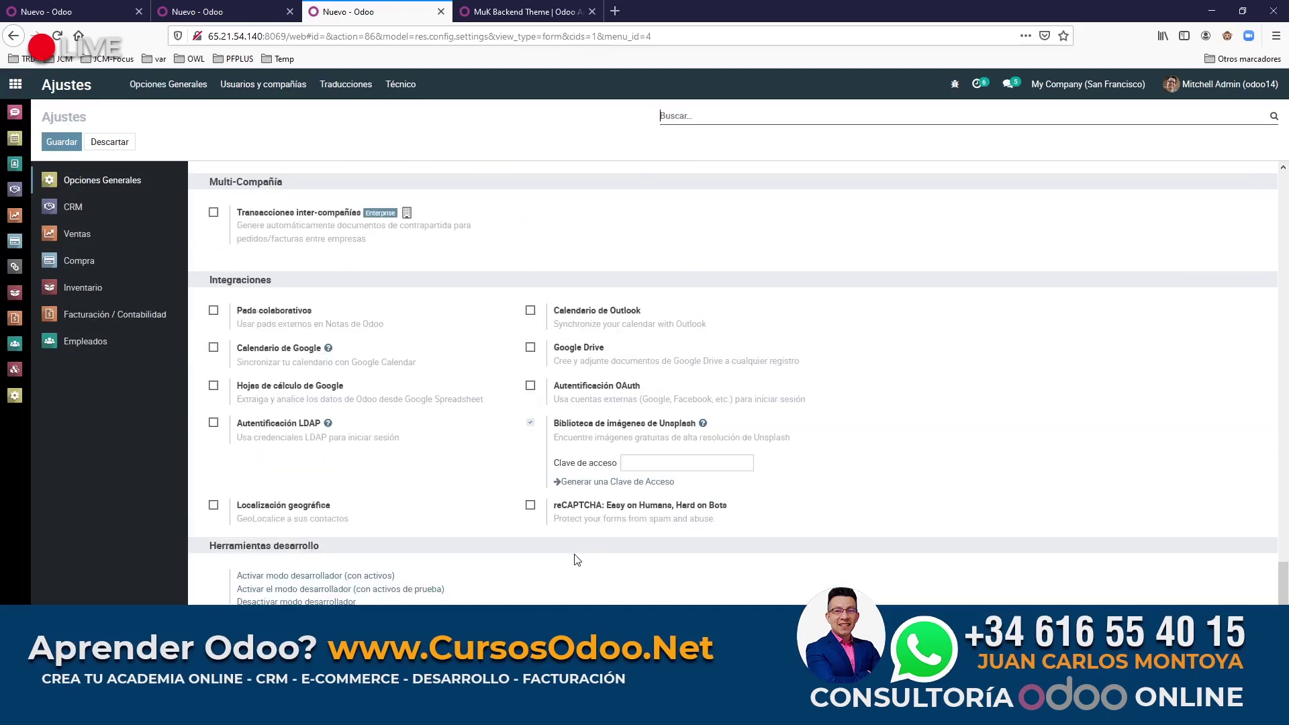
click(298, 579)
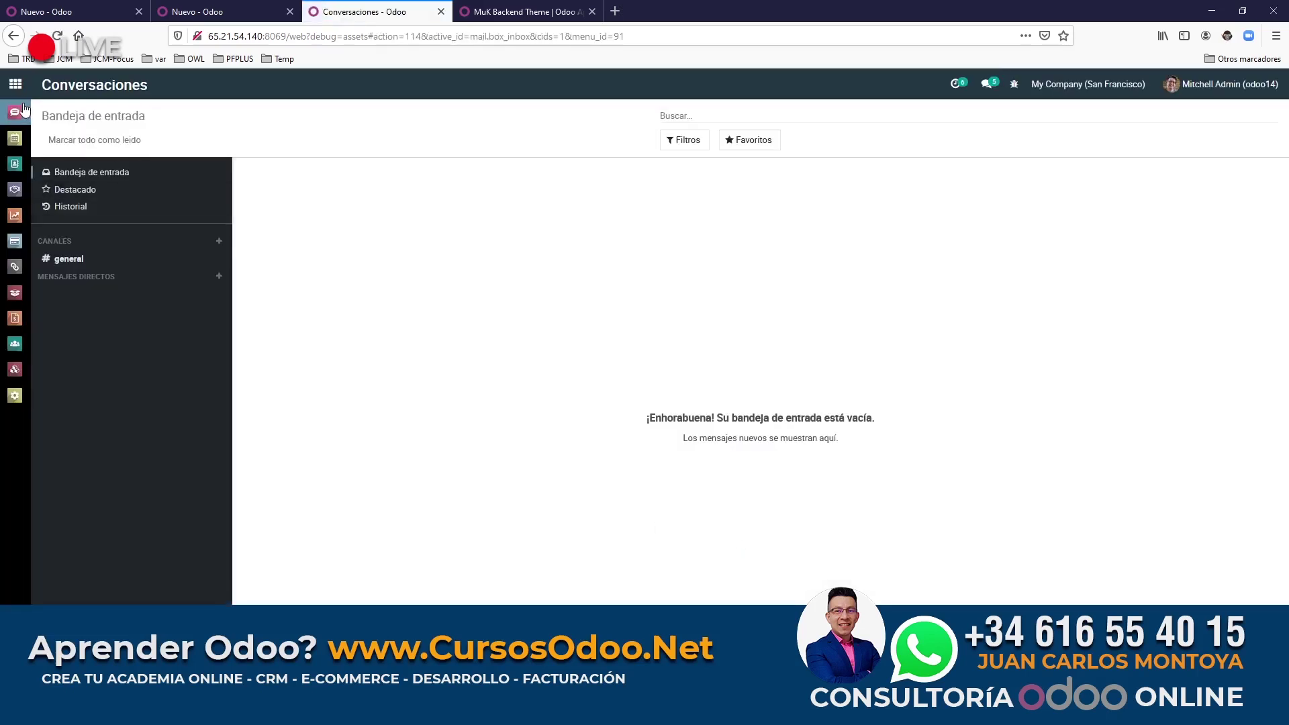
Open Aplicaciones and update the list of available applications, confirming the module update.
click(16, 84)
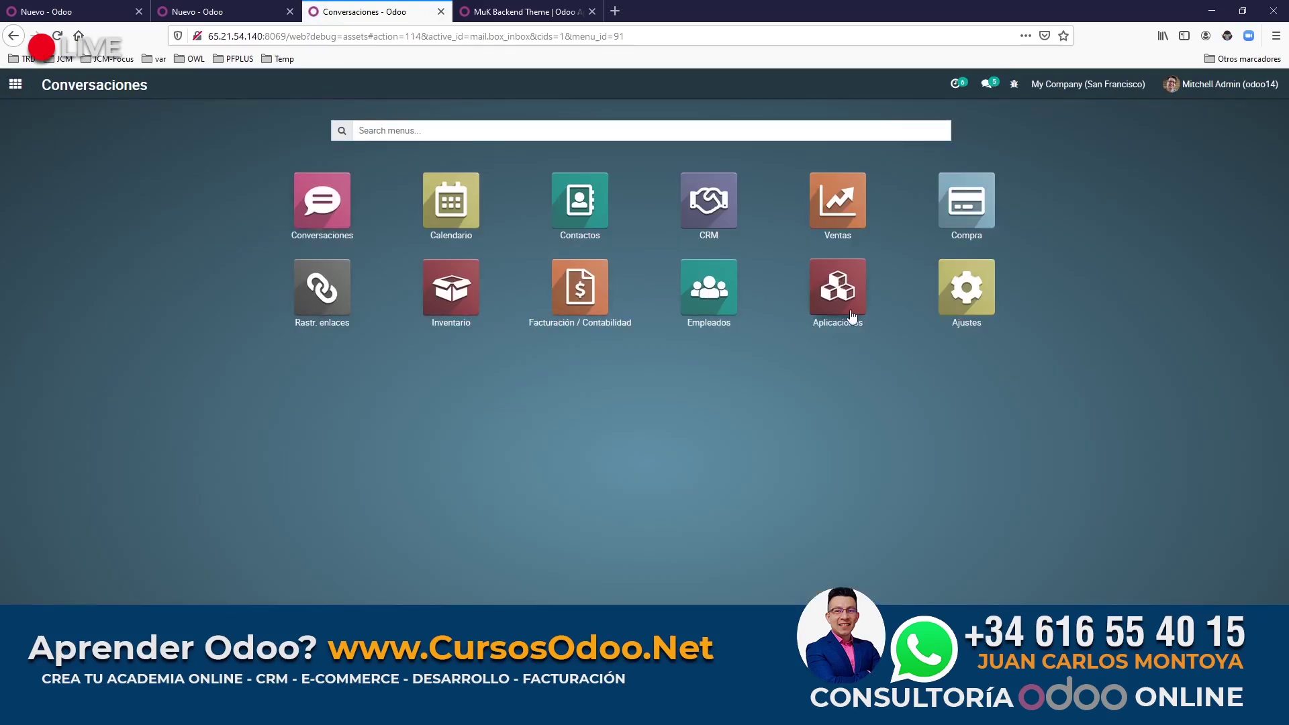
click(838, 285)
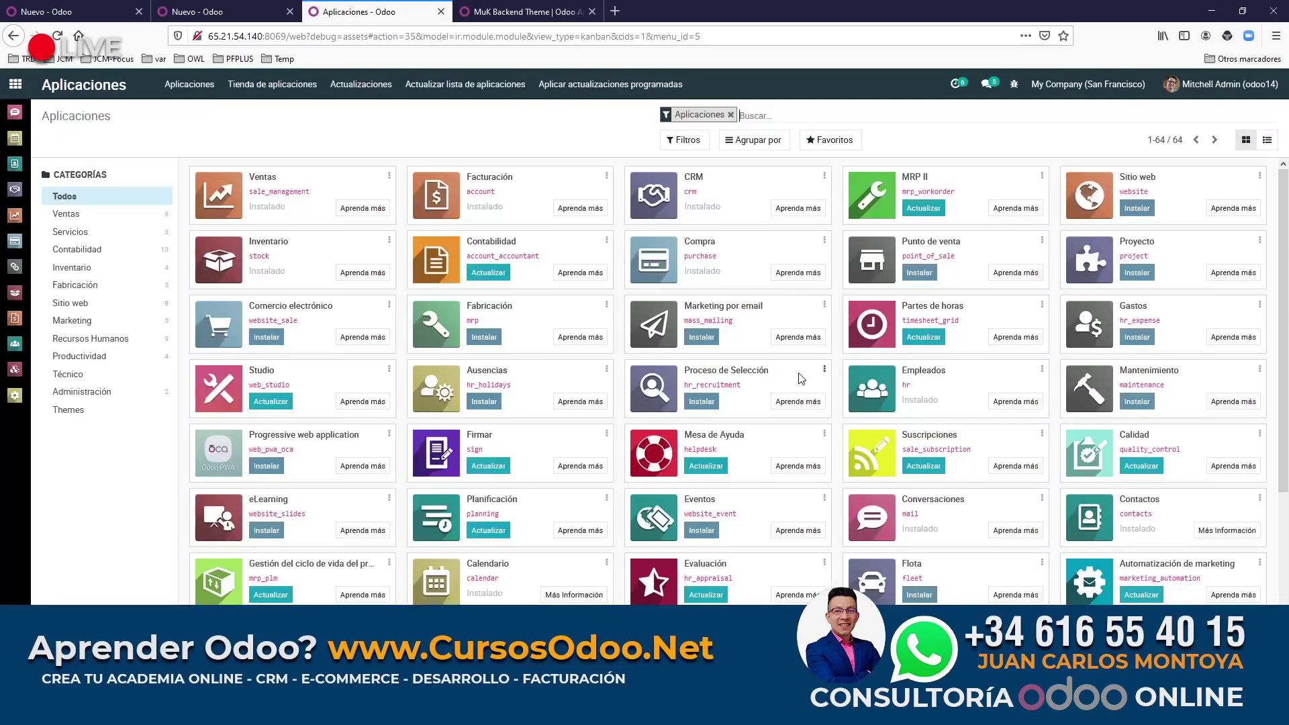
click(447, 86)
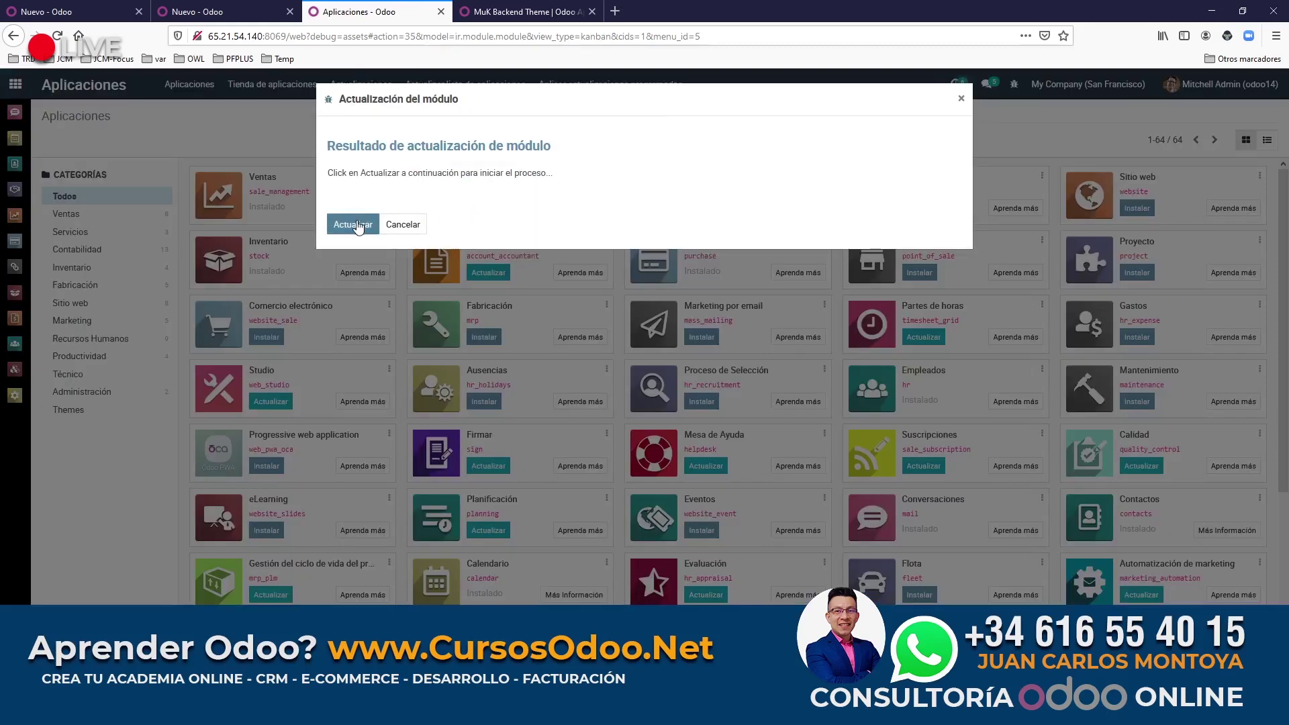
click(356, 225)
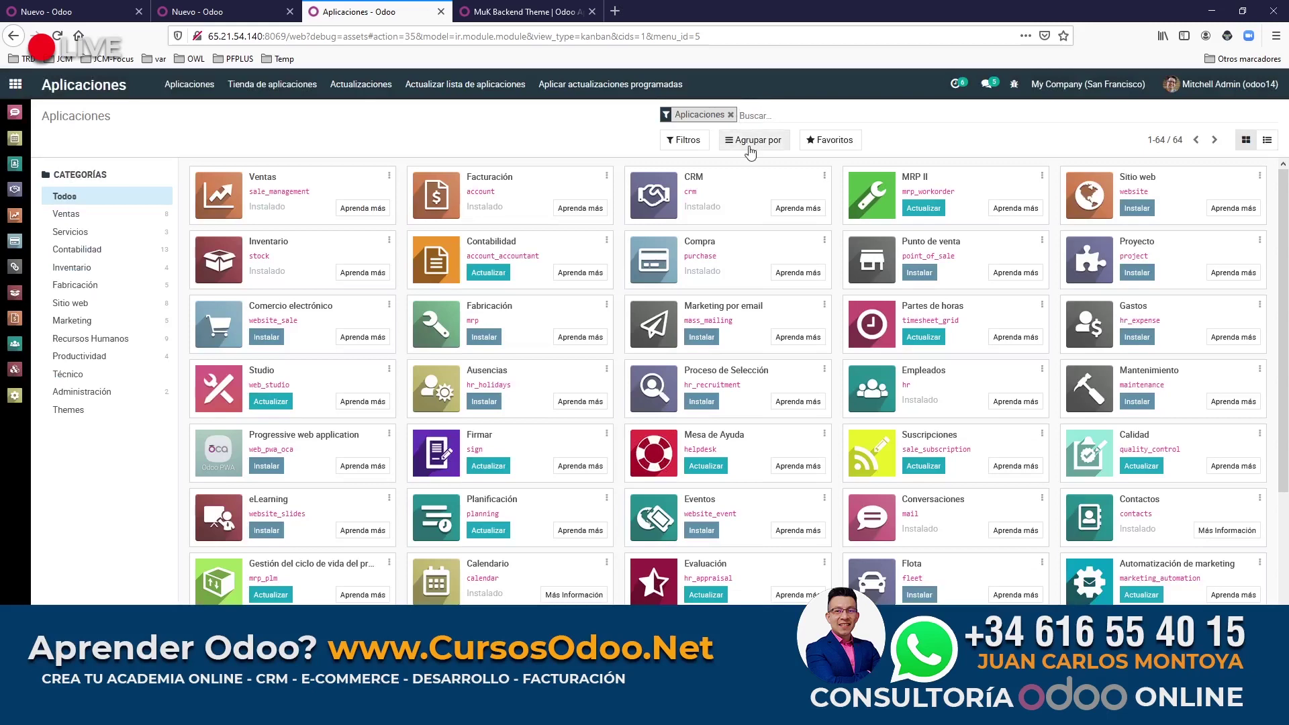
Remove the Aplicaciones filter, search the modules for "muk" and view the actions available for MuK Backend Theme.
key(BackSpace)
text(muk)
key(Return)
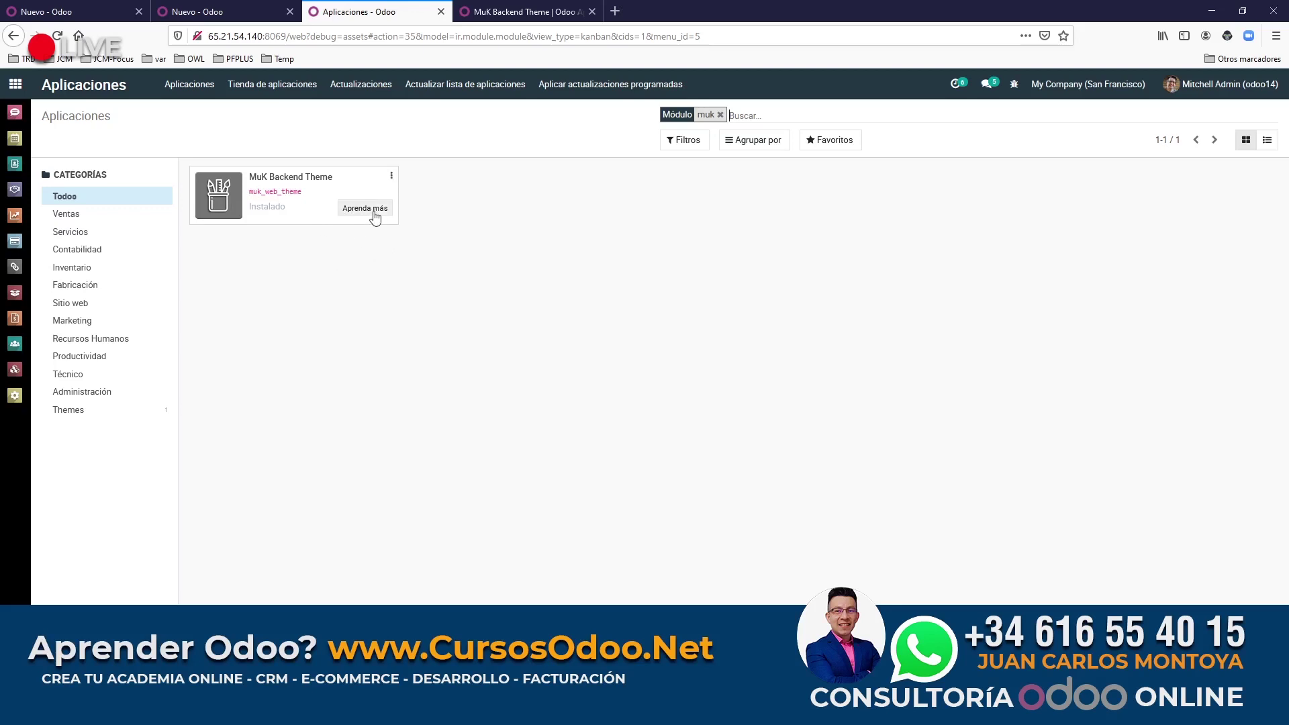
click(390, 178)
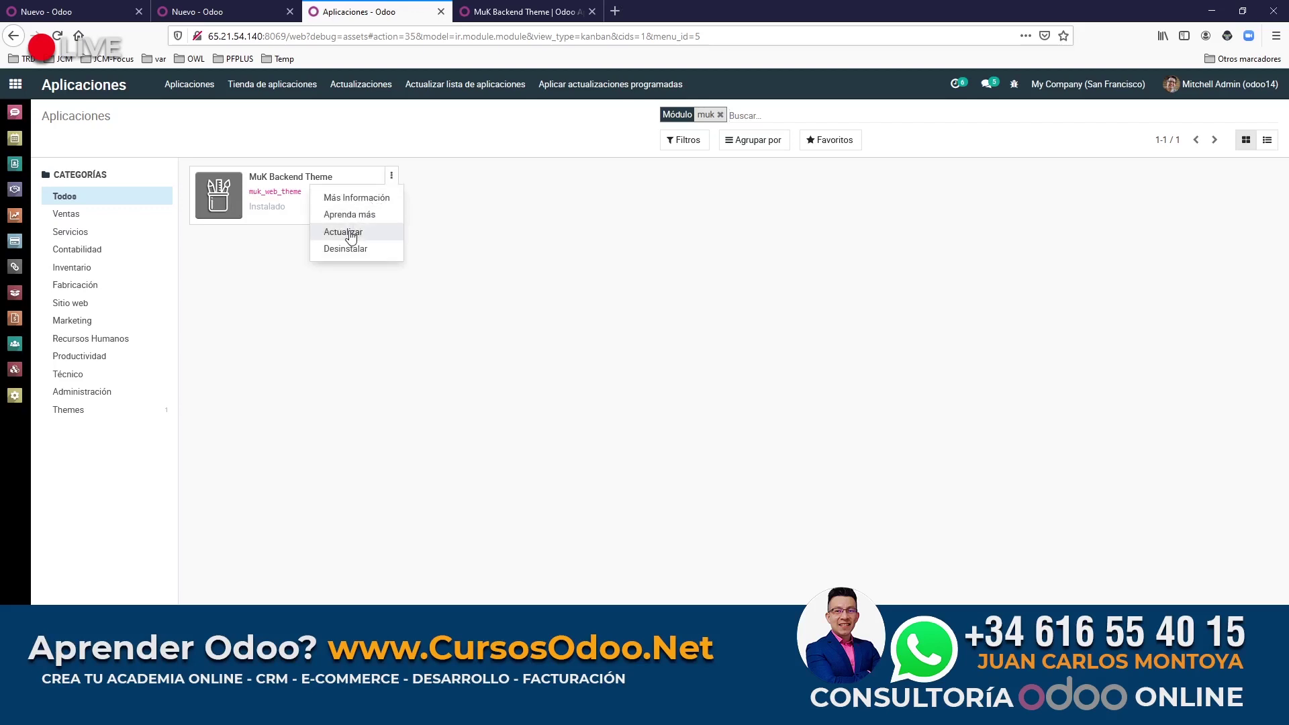
click(270, 230)
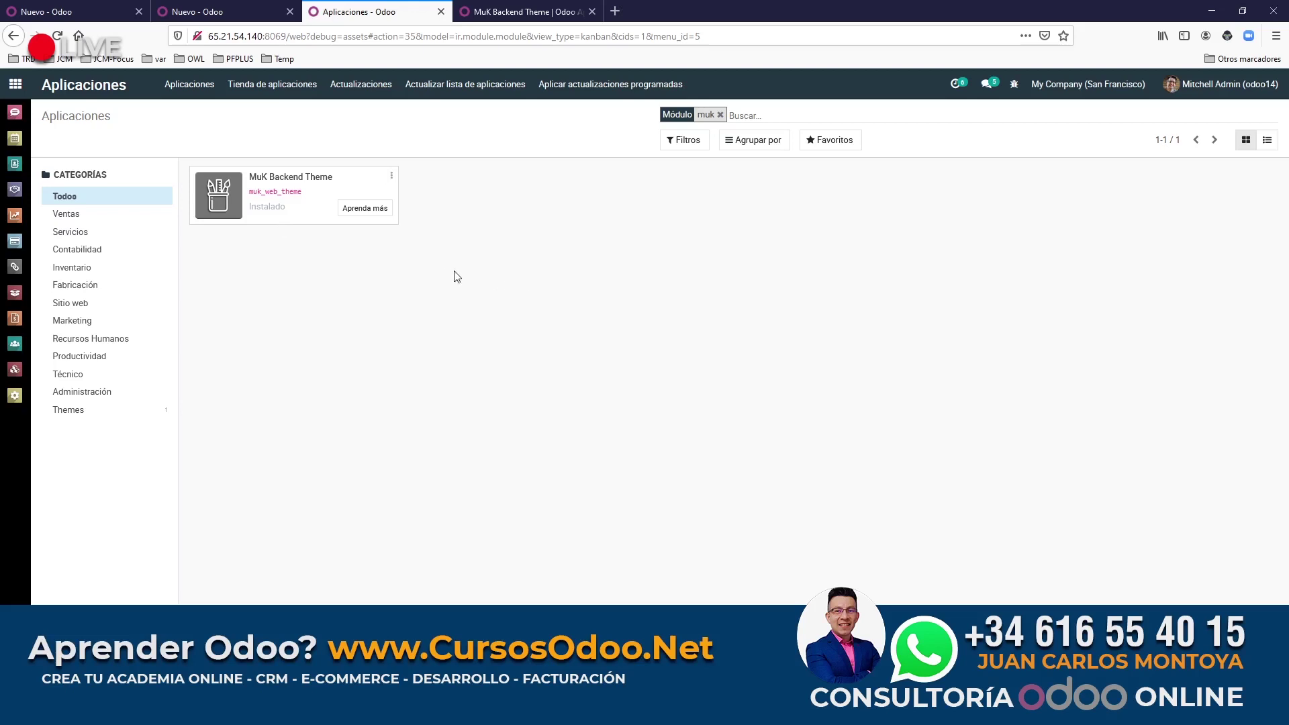
click(205, 15)
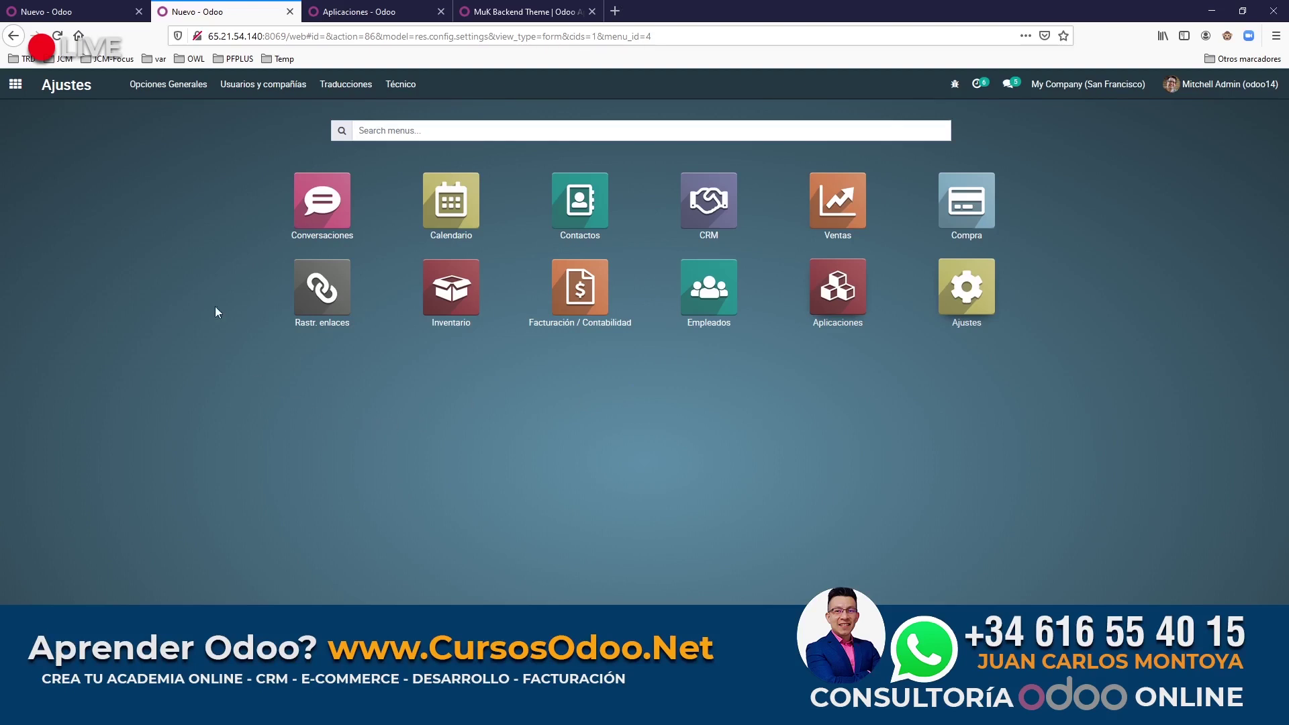
click(363, 12)
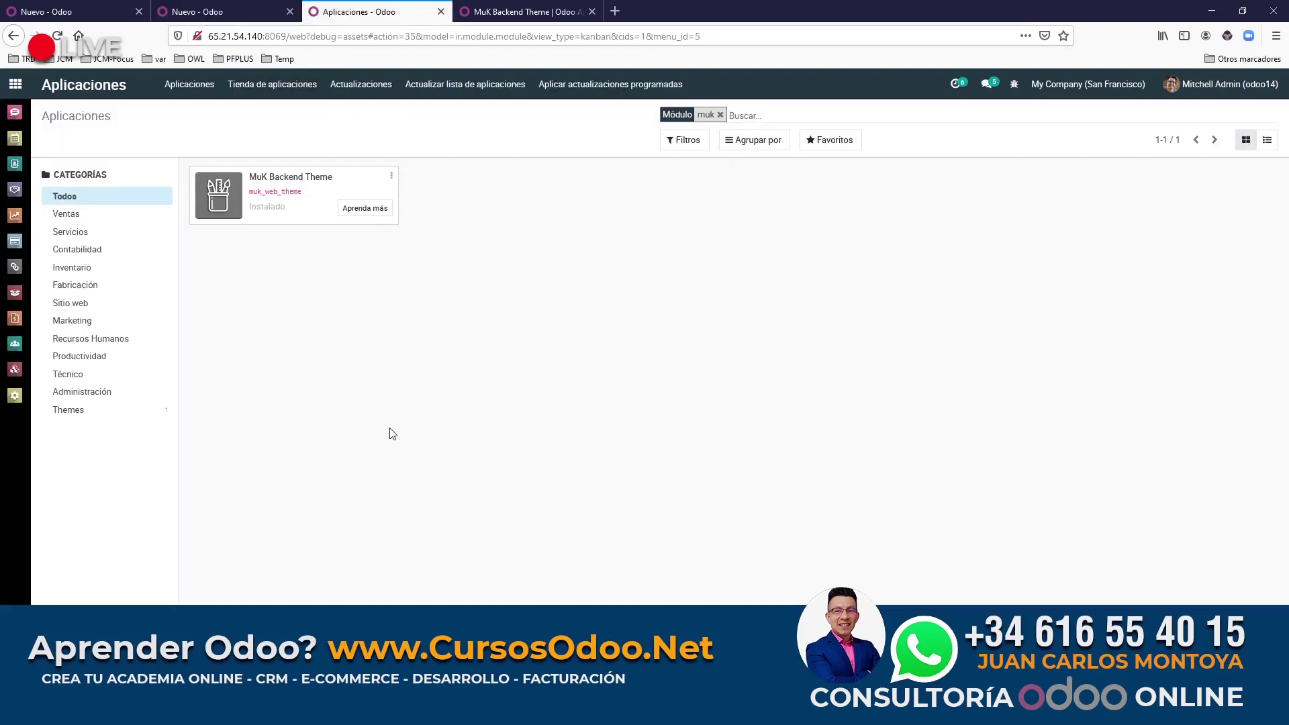
click(235, 11)
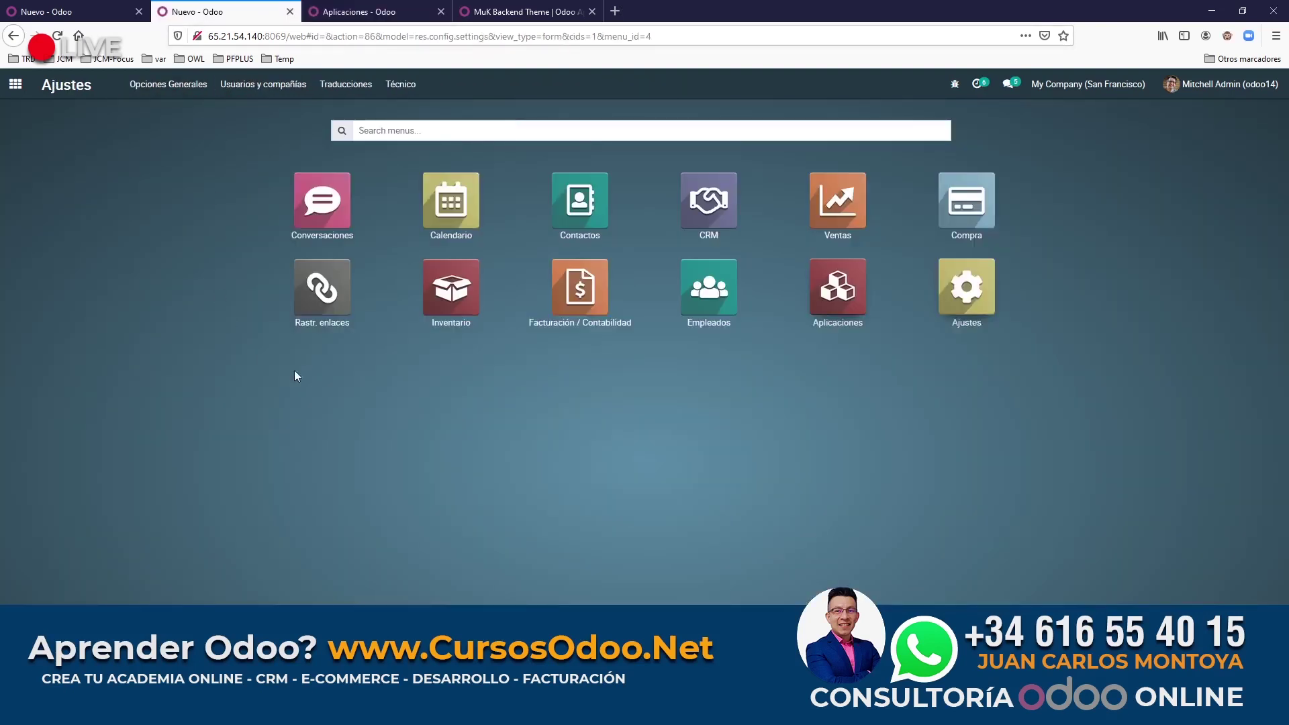